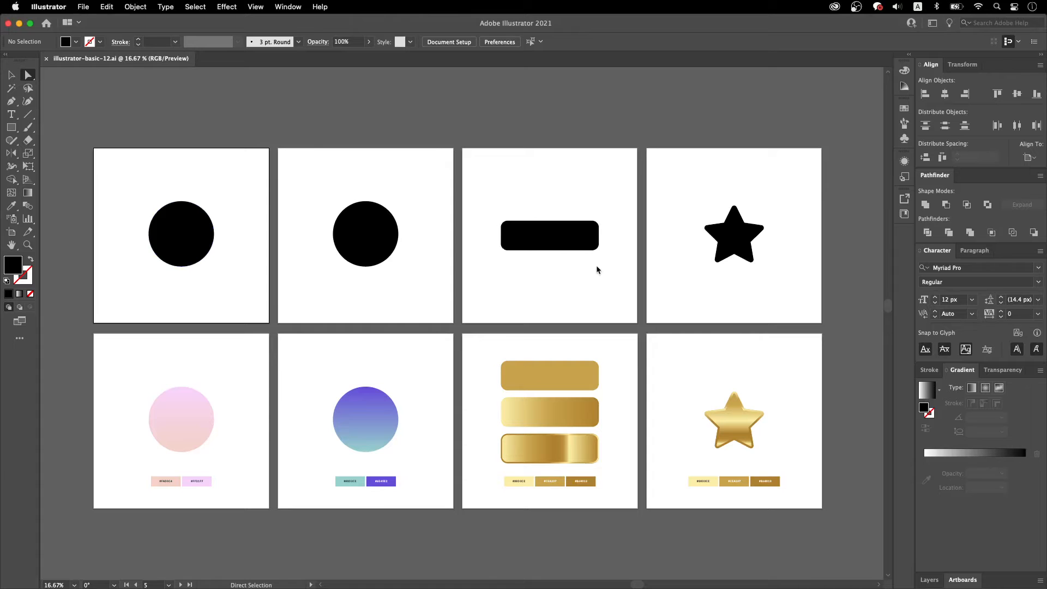
Step: Fill the black circle on the first artboard with the default white-to-black linear gradient
drag(250, 260, 616, 260)
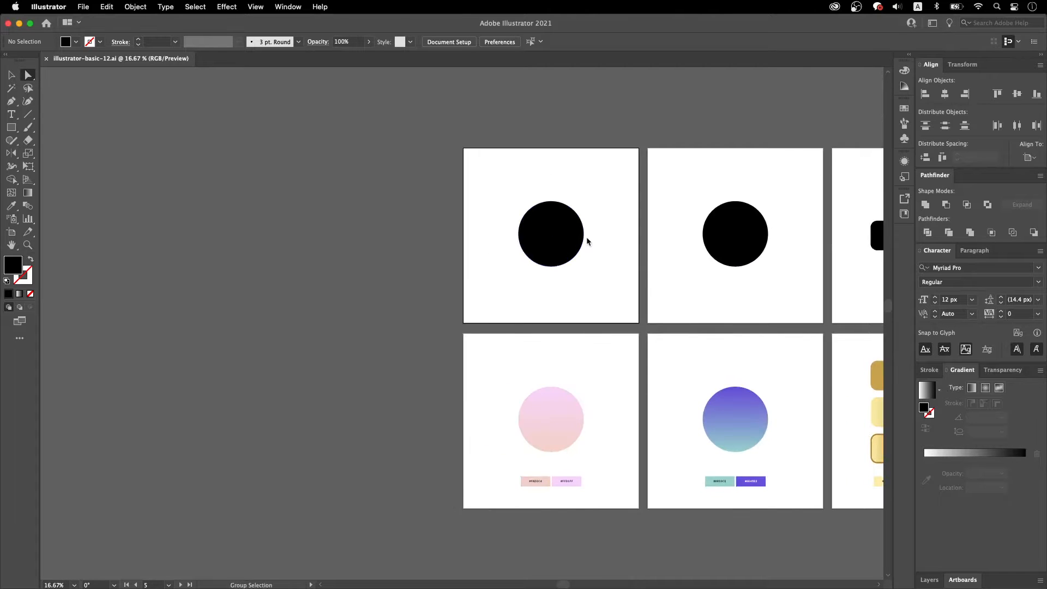
scroll(588, 241, up, 4)
drag(508, 146, 589, 241)
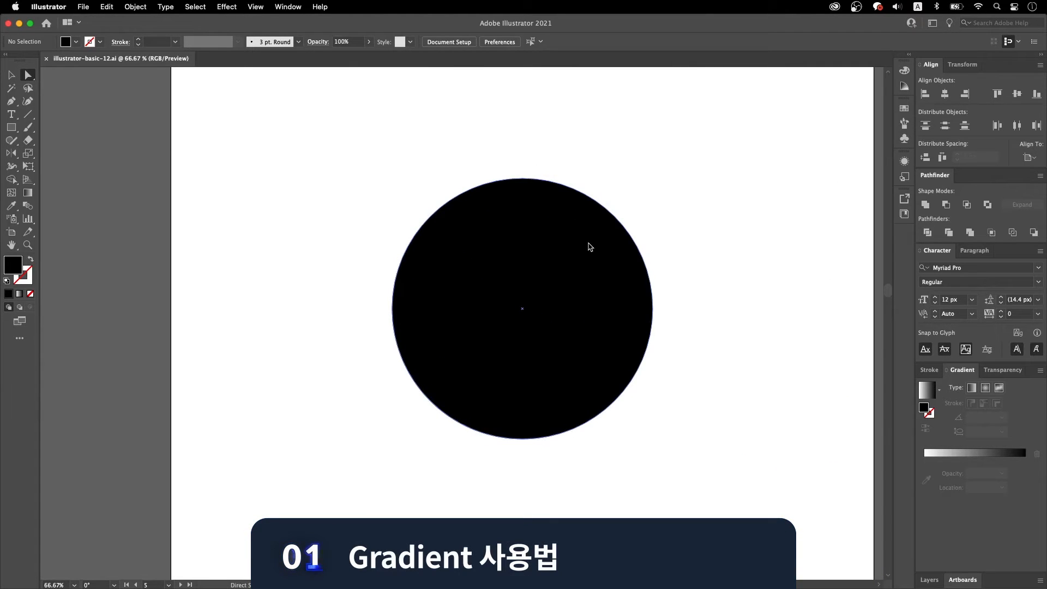
click(583, 279)
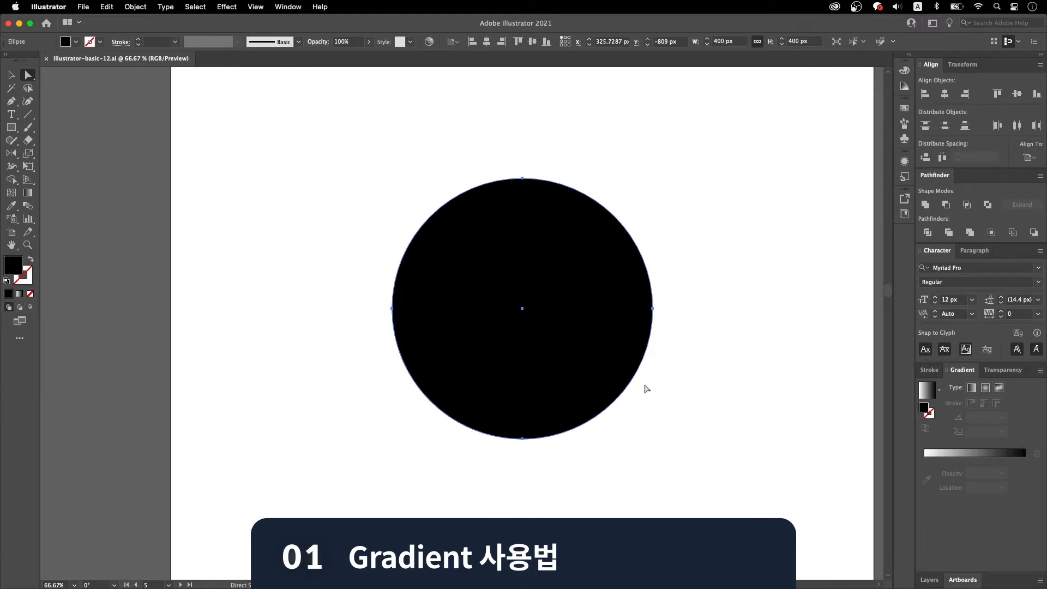
click(21, 295)
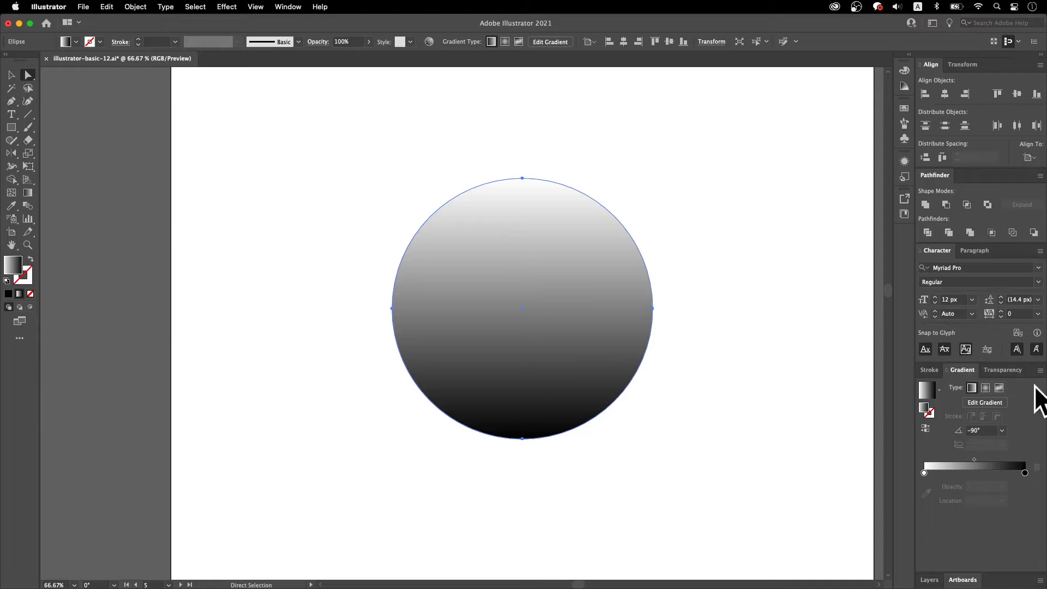
Step: Detach the Gradient panel from its dock and float it beside the circle
scroll(706, 327, right, 5)
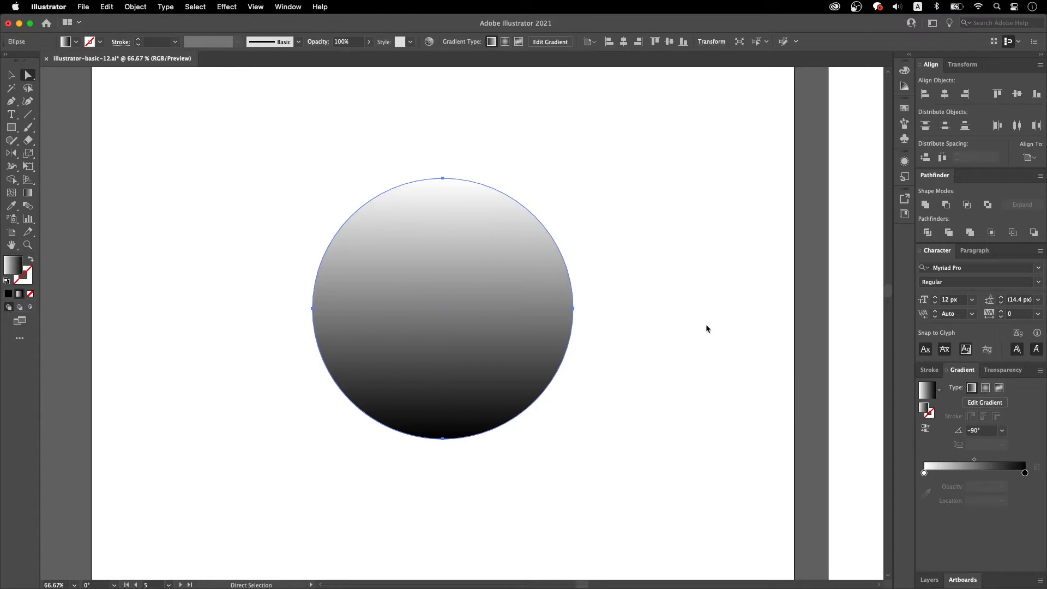
drag(964, 371, 675, 221)
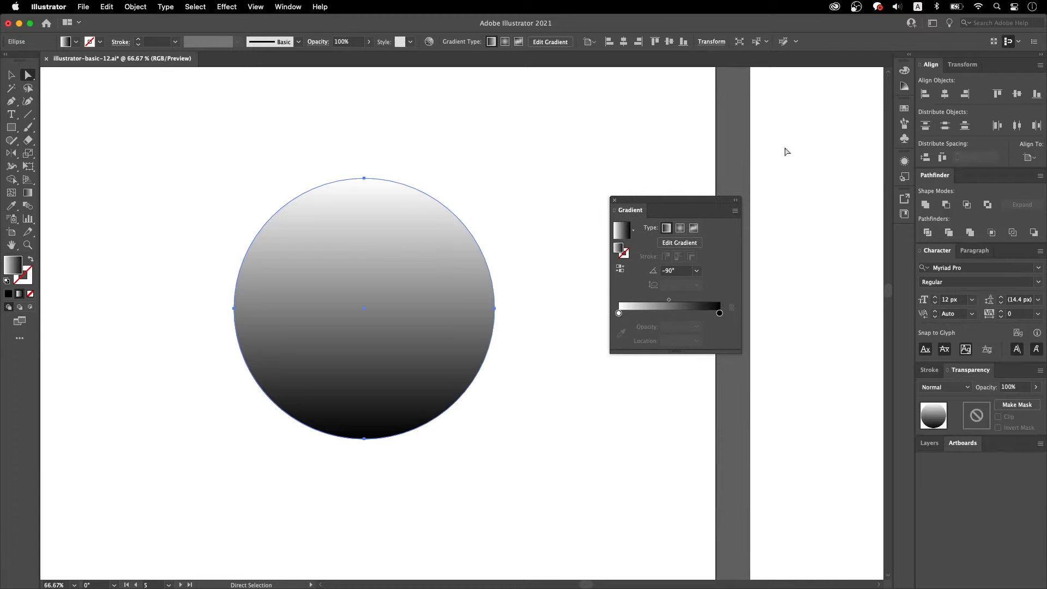
scroll(546, 289, left, 2)
scroll(545, 289, down, 2)
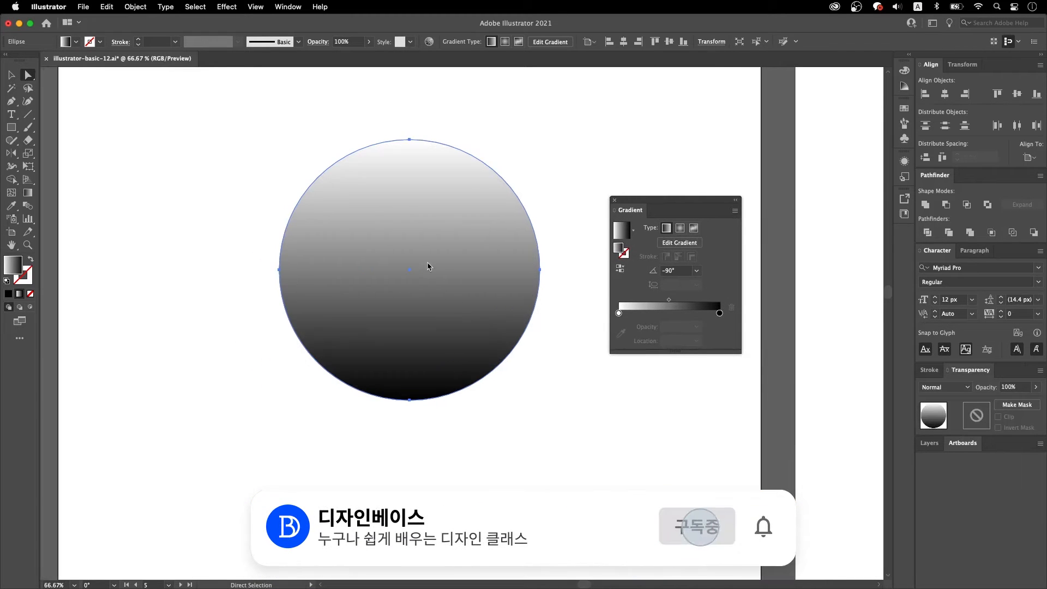
Step: Try radial and freeform gradients on the circle, moving the tan and black color points inward and adding another point at its lower left
click(680, 228)
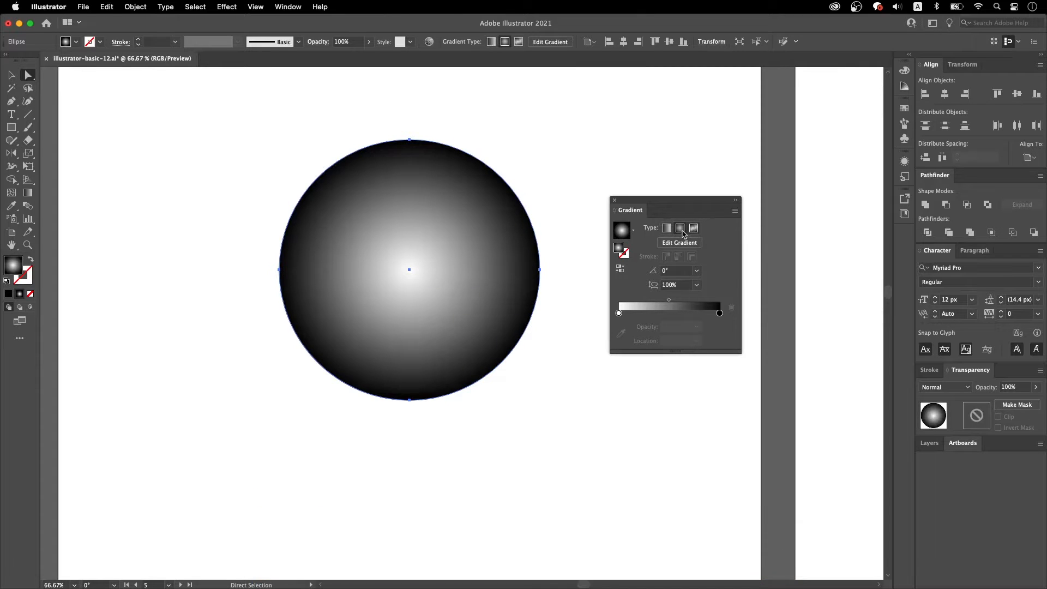
click(693, 228)
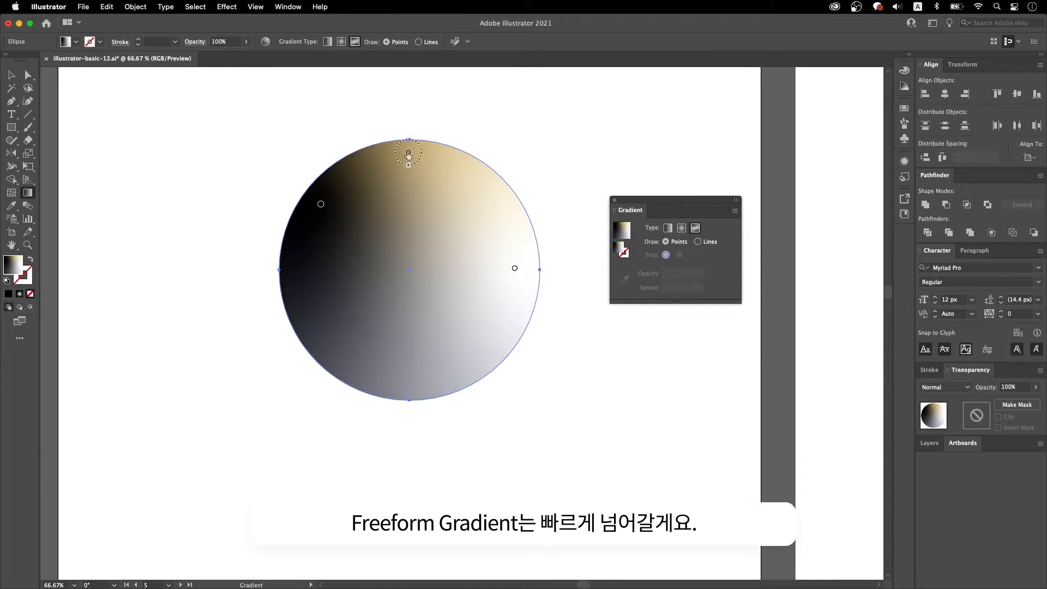
drag(410, 154, 427, 220)
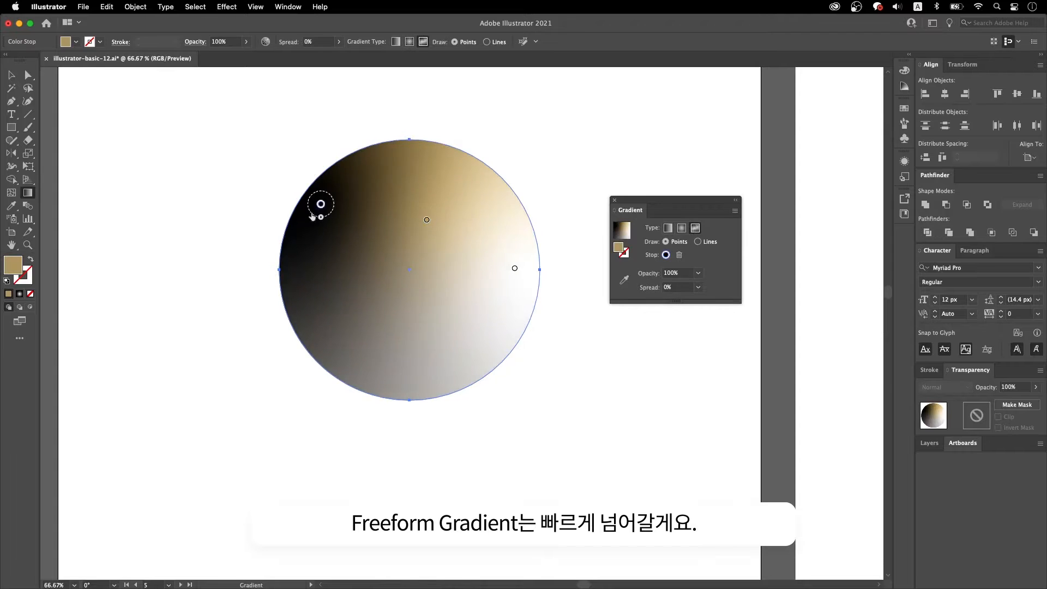
drag(320, 204, 420, 313)
click(327, 304)
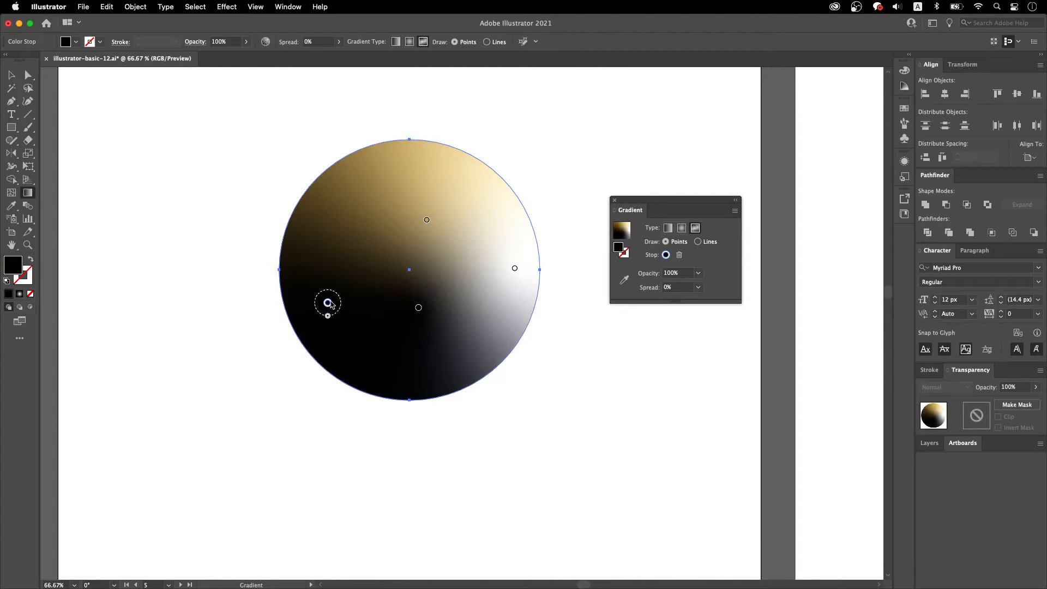
drag(330, 301, 336, 323)
Step: Recolor the freeform point at the circle's lower left to a medium blue
double_click(13, 263)
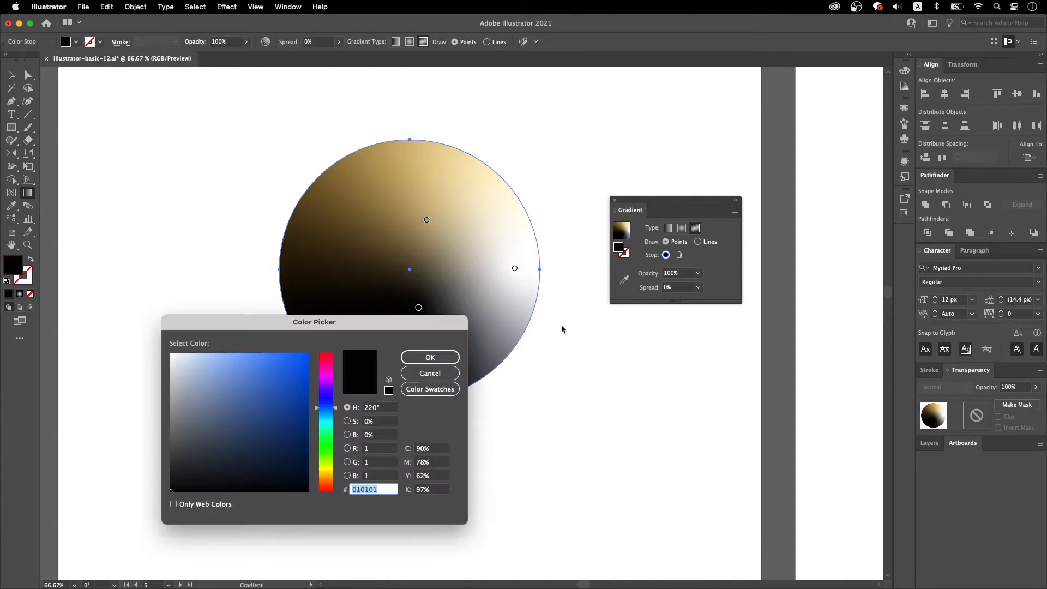
click(273, 386)
click(429, 357)
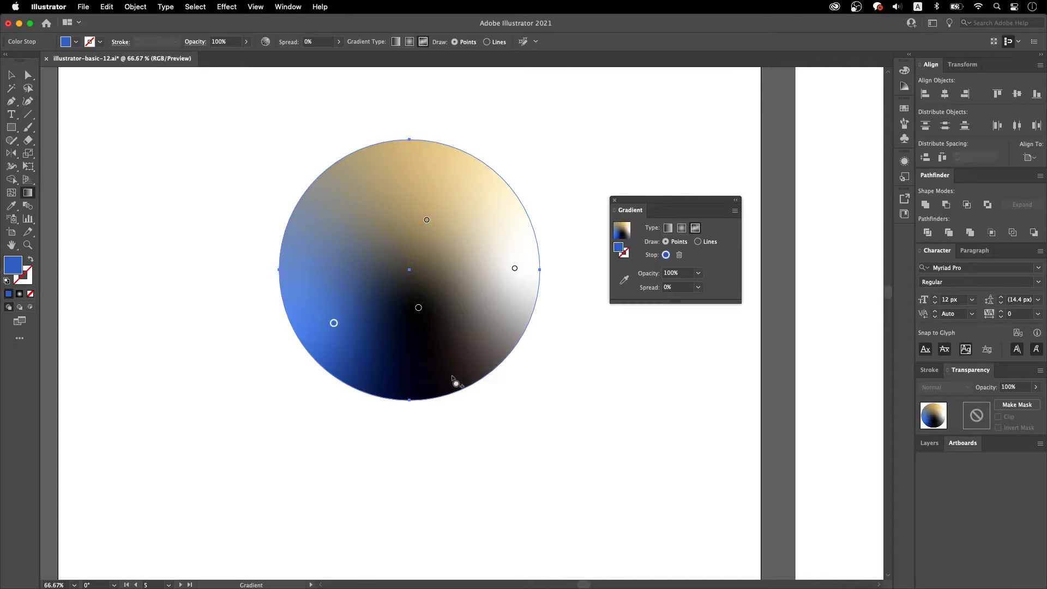
Step: Switch the circle's freeform gradient to radial, and finally back to linear
click(686, 232)
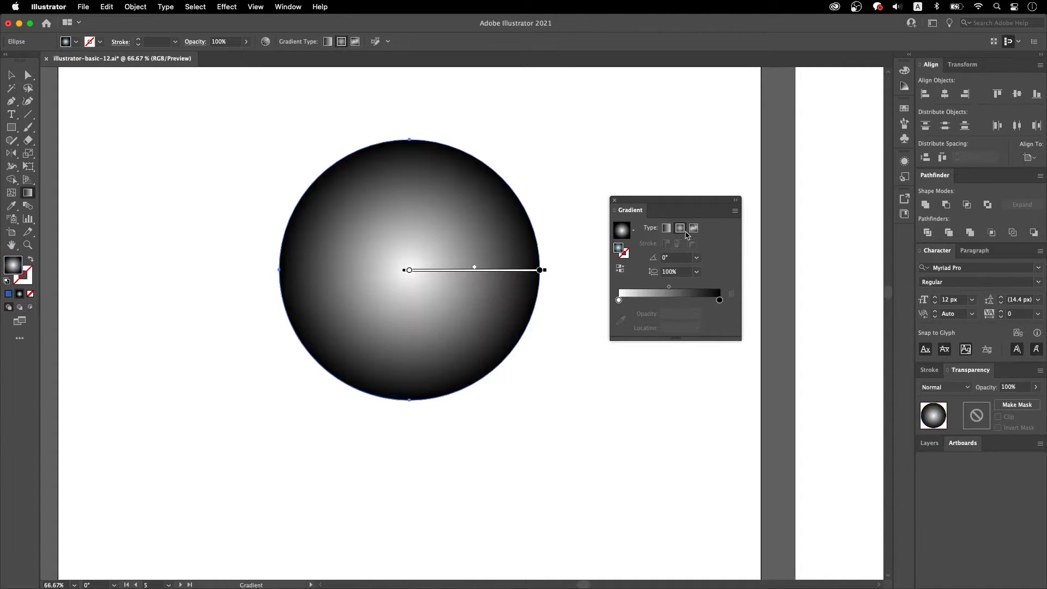
click(666, 230)
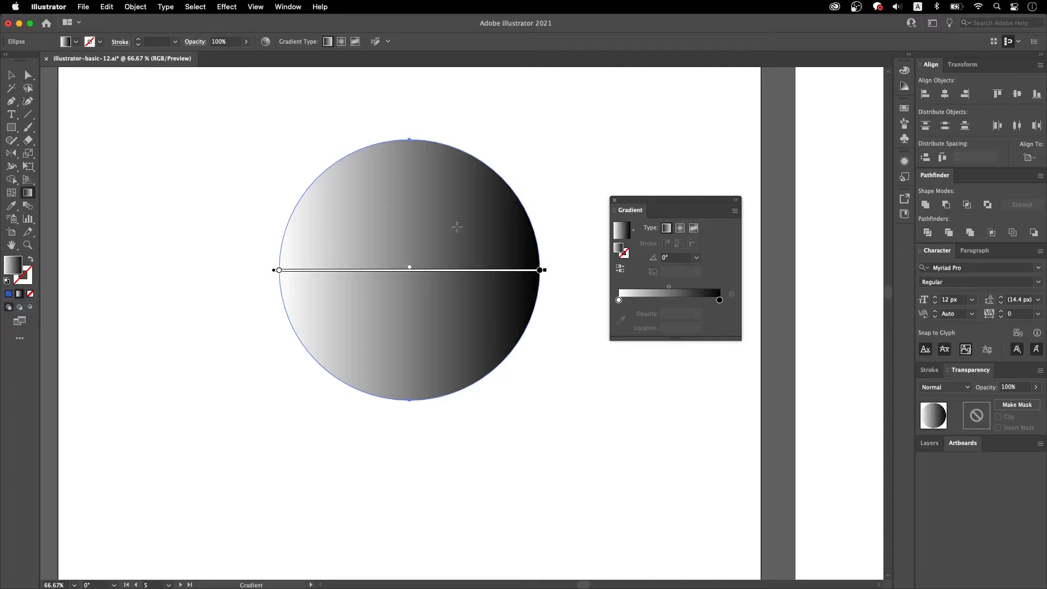
Step: Try linear gradient angles of 45°, 90° and 180° on the circle, then return the angle to 0°
click(697, 257)
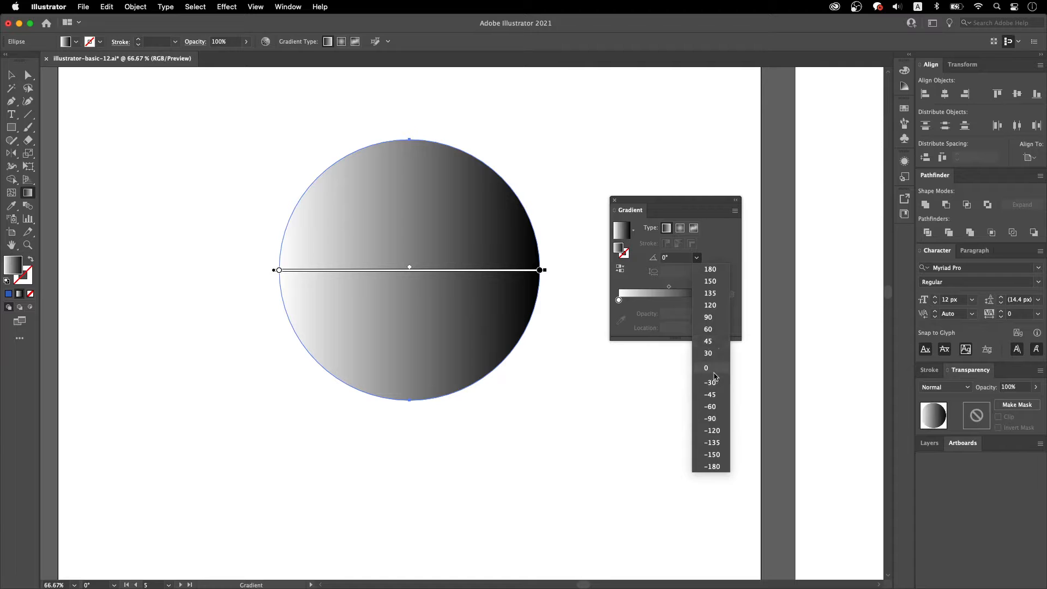
click(714, 341)
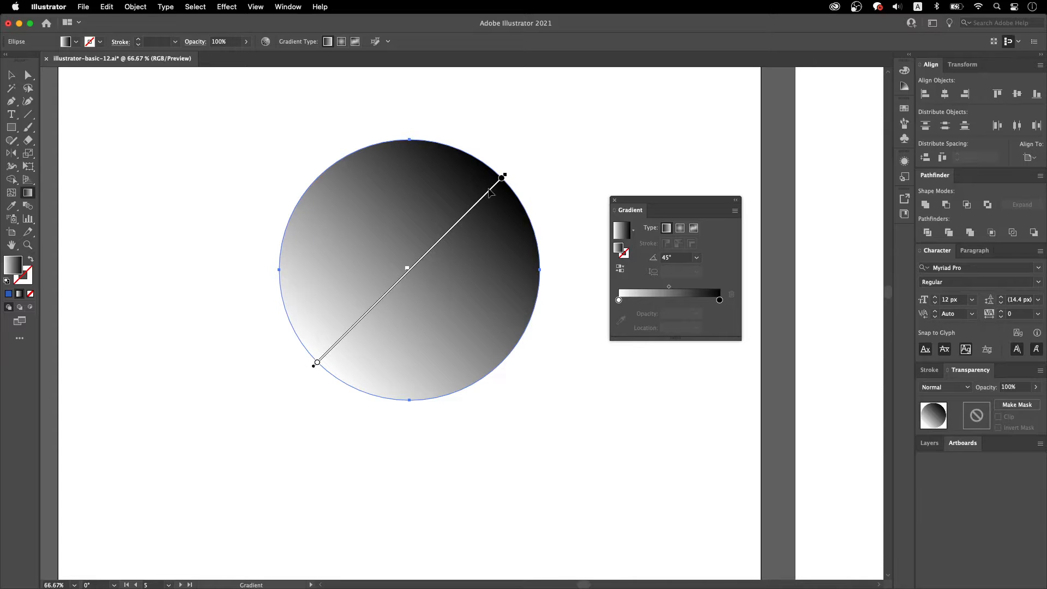
click(696, 257)
click(721, 327)
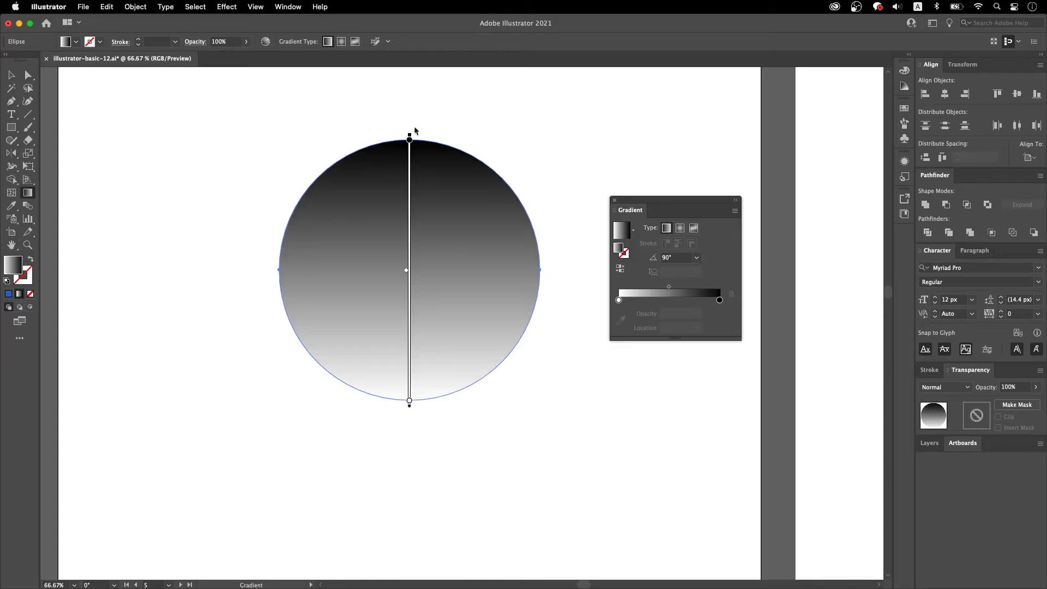
click(696, 257)
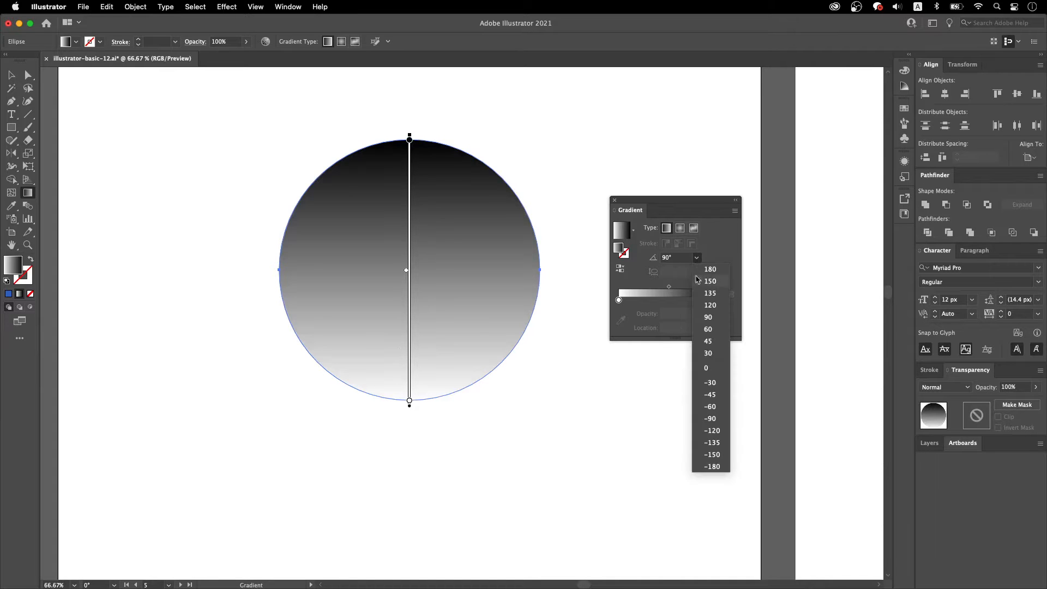
click(710, 270)
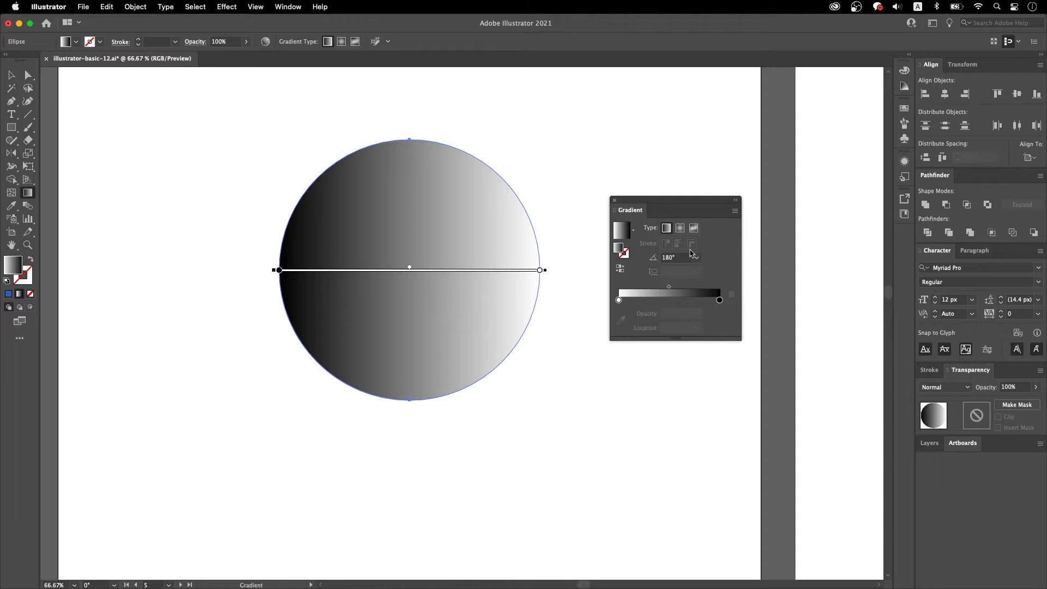
click(696, 258)
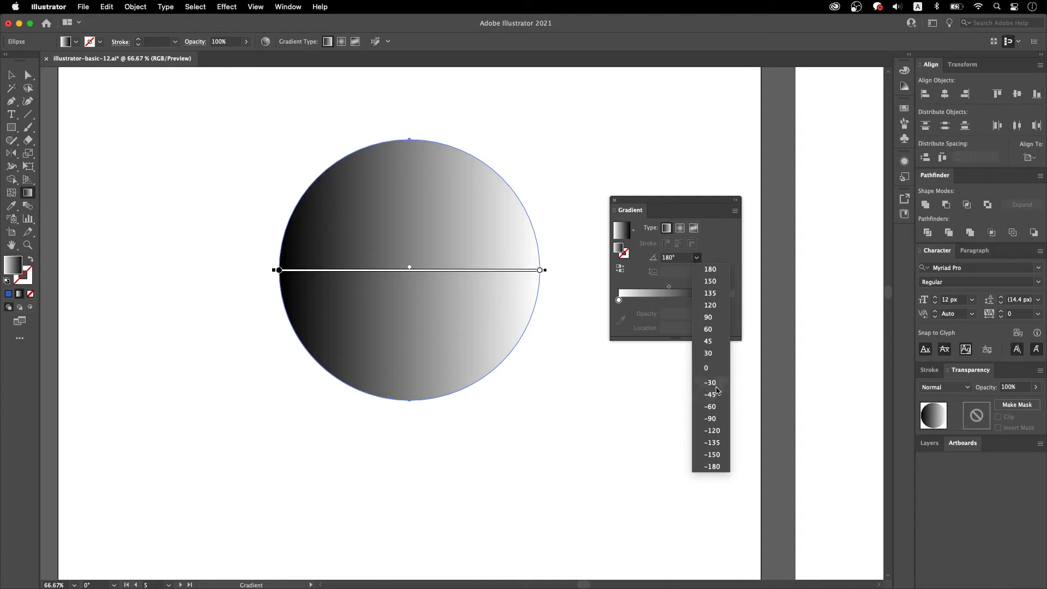
click(715, 364)
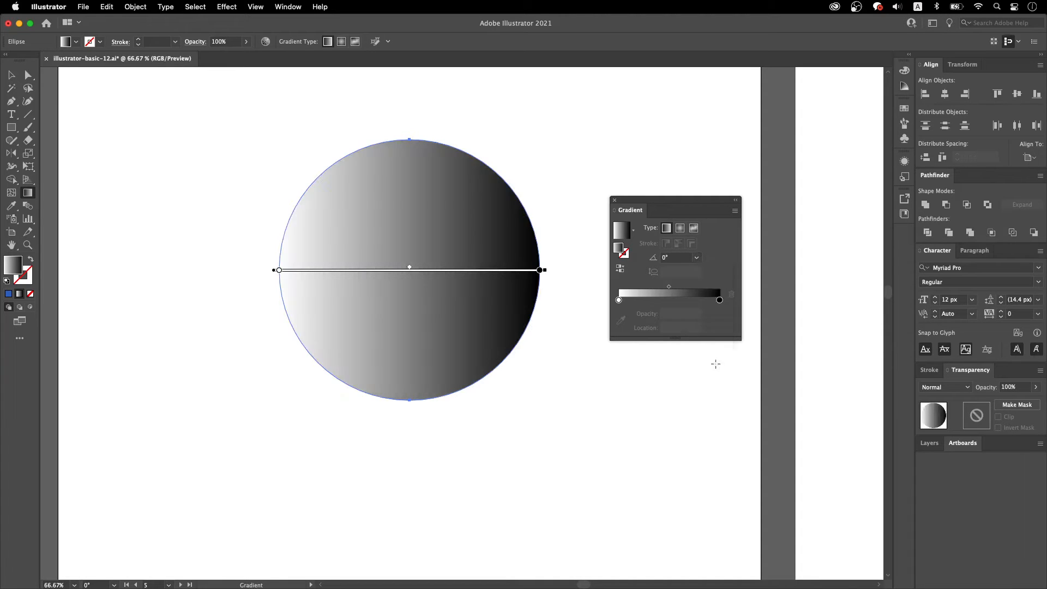
Step: Reverse the circle's gradient and pick the blue #007ED4 for its starting color stop
click(620, 271)
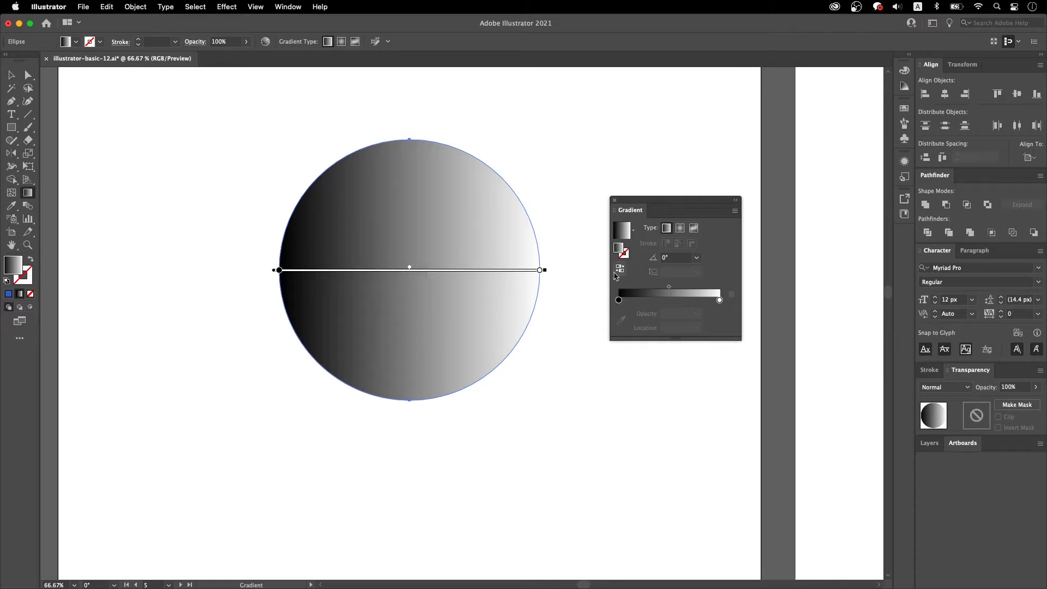
double_click(618, 300)
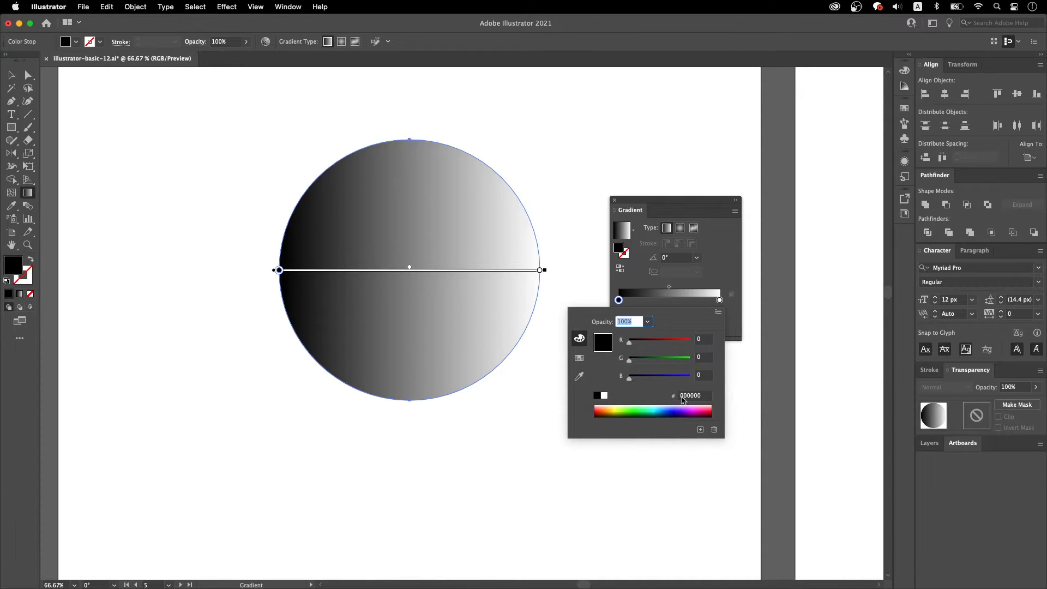
click(656, 409)
mouse_move(654, 408)
mouse_down()
mouse_move(645, 413)
mouse_move(676, 411)
mouse_move(605, 410)
mouse_move(700, 409)
mouse_move(662, 408)
mouse_up()
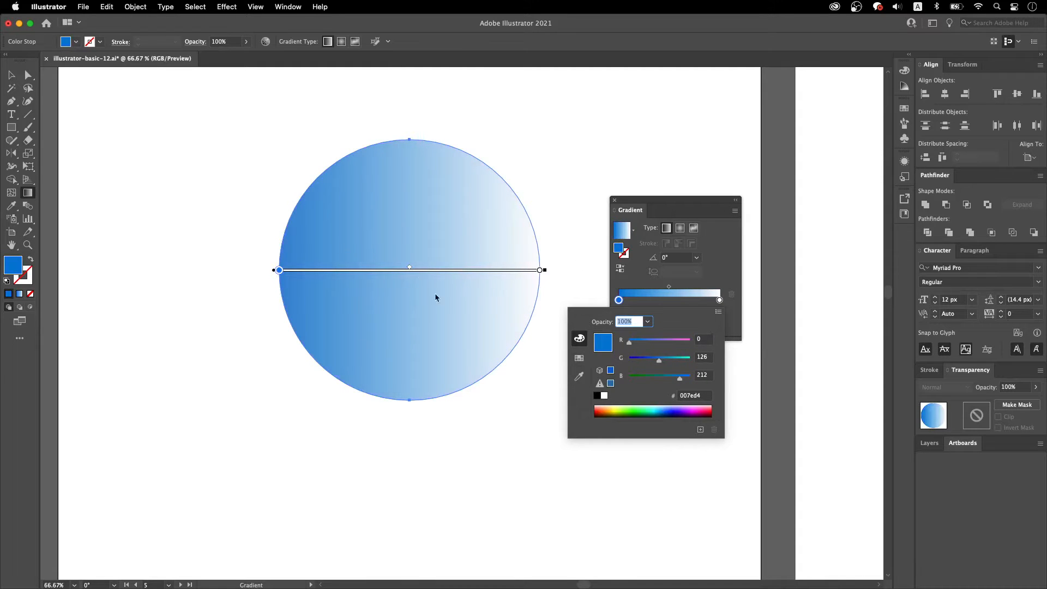
Step: Set the starting color stop of the circle's gradient to hex 004FFF
click(710, 396)
text(0)
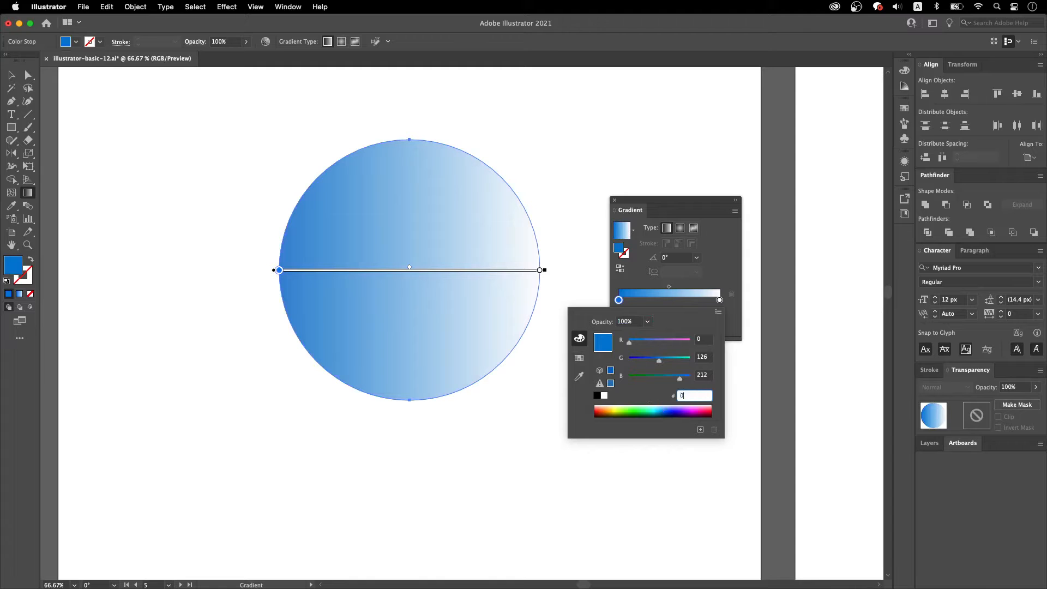
text(04fff)
key(Return)
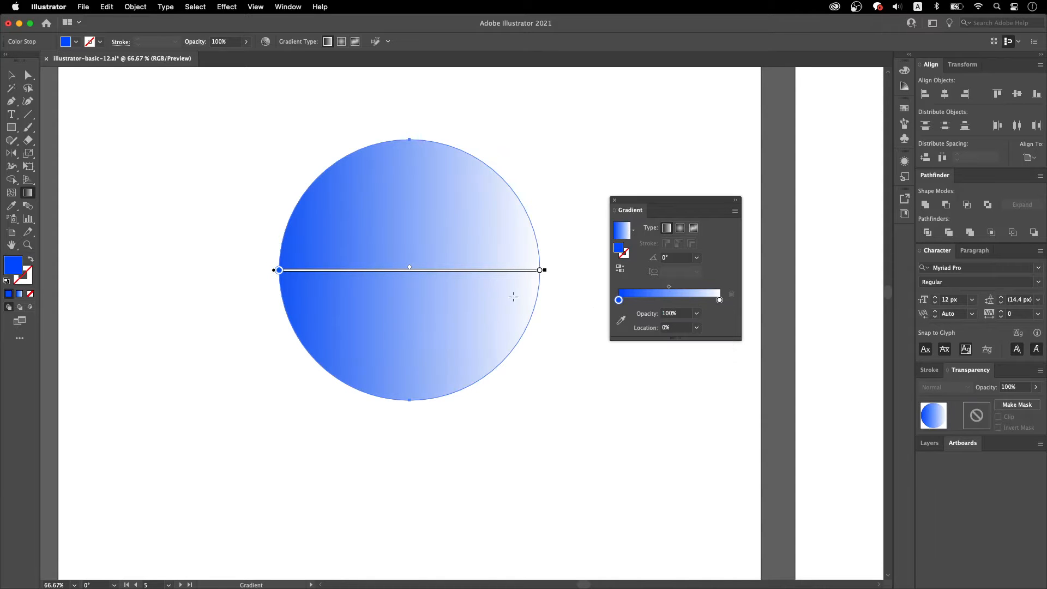
Step: Set the gradient's starting color stop to FAD0C4, matching the peach swatch below the pink sample circle
scroll(499, 297, down, 3)
drag(516, 340, 535, 265)
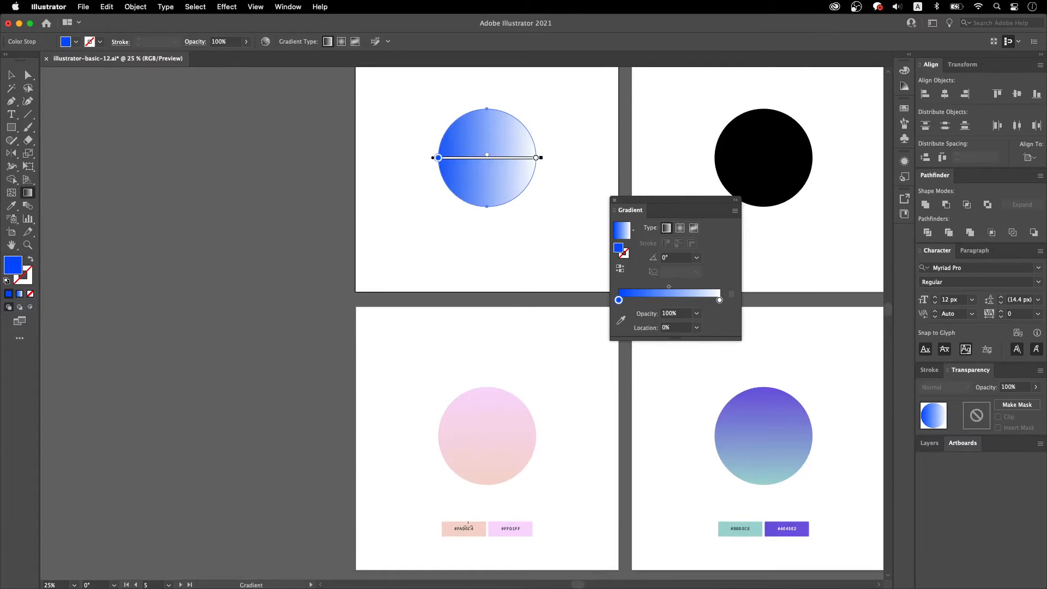
scroll(462, 551, up, 2)
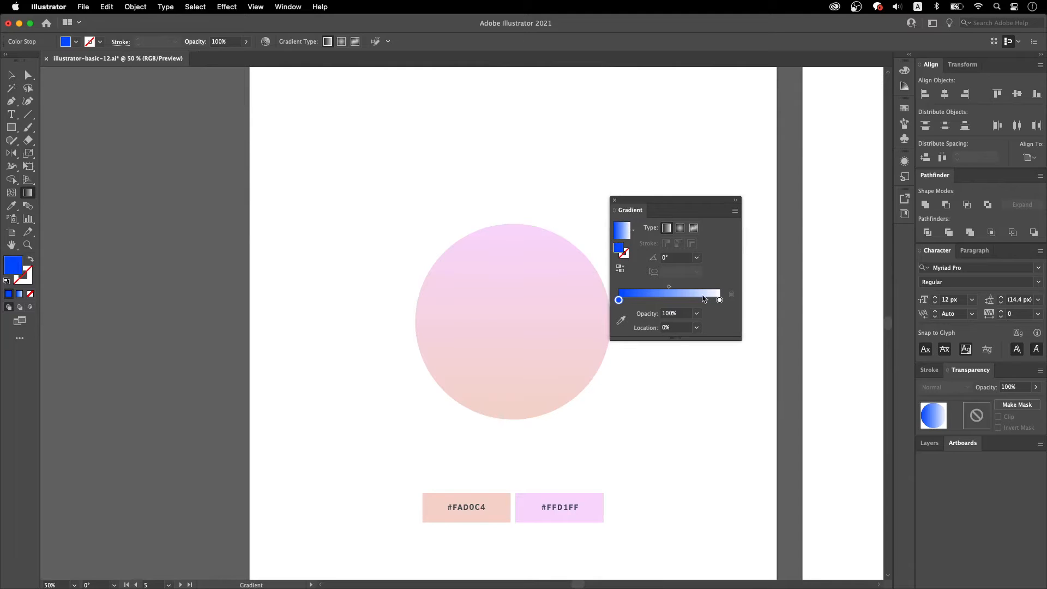
double_click(618, 300)
click(693, 395)
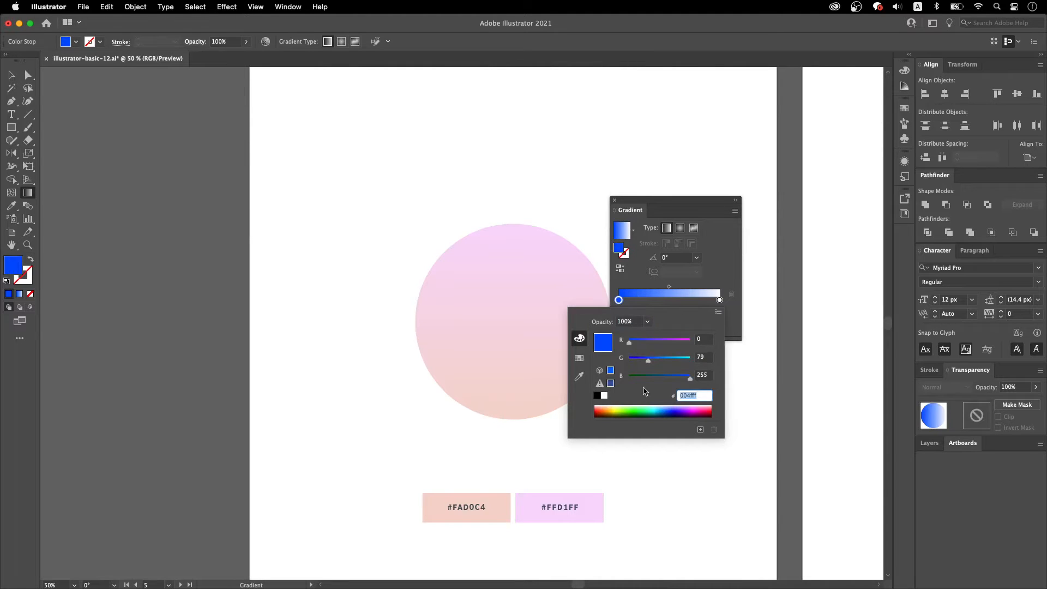
text(fad)
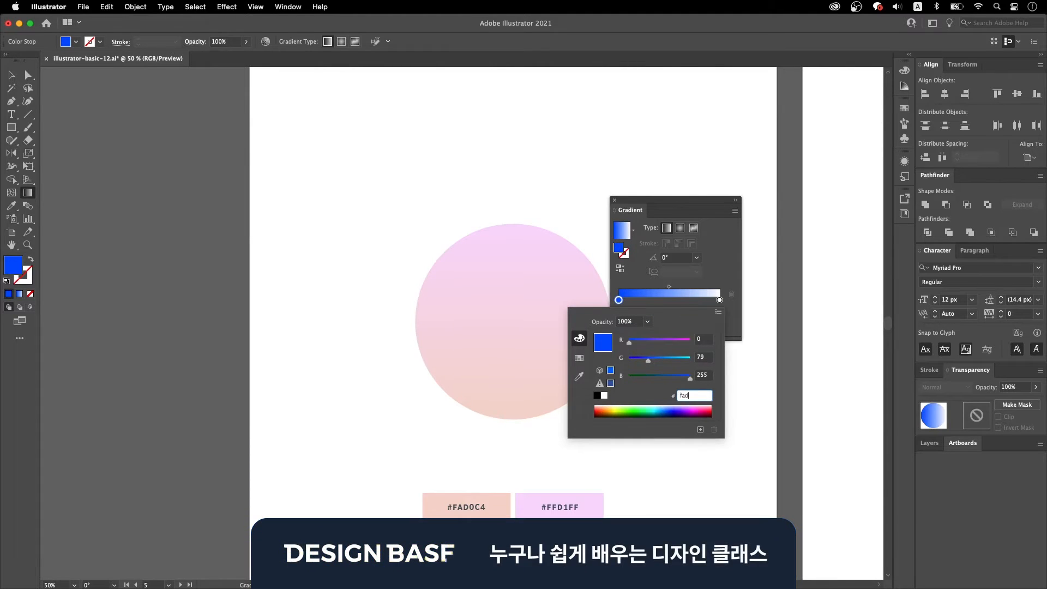
text(0c4)
key(Return)
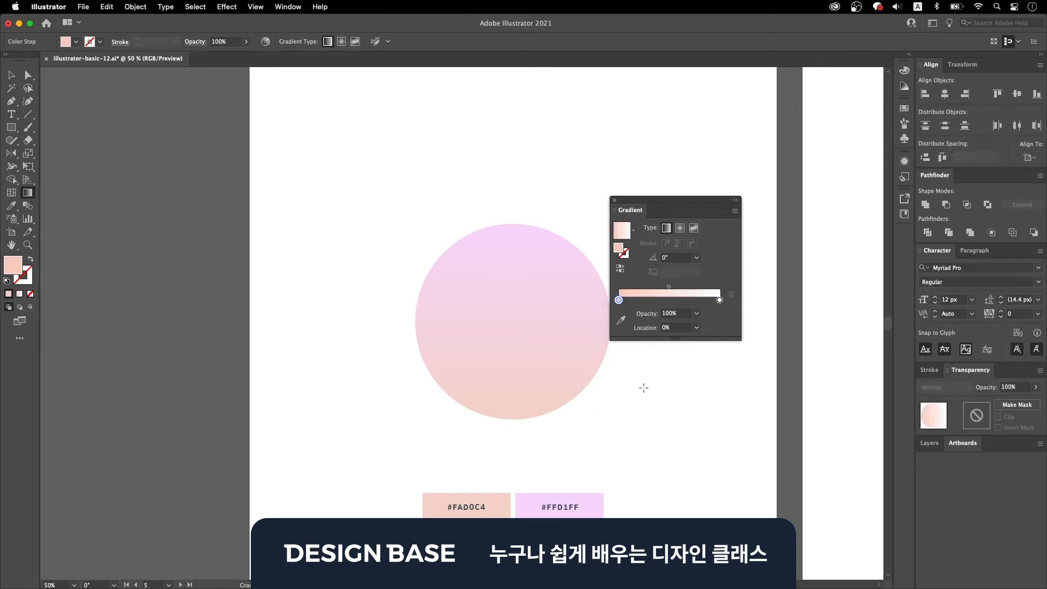
Step: Set the gradient's ending color stop to FFD1FF, matching the pink swatch below the sample circle
double_click(720, 300)
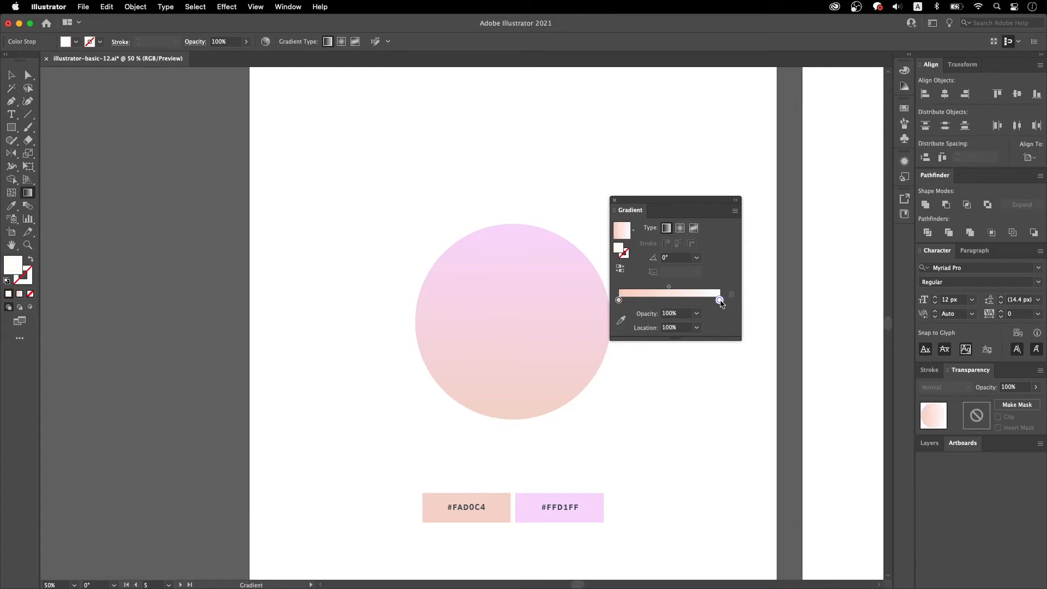
click(699, 395)
text(f)
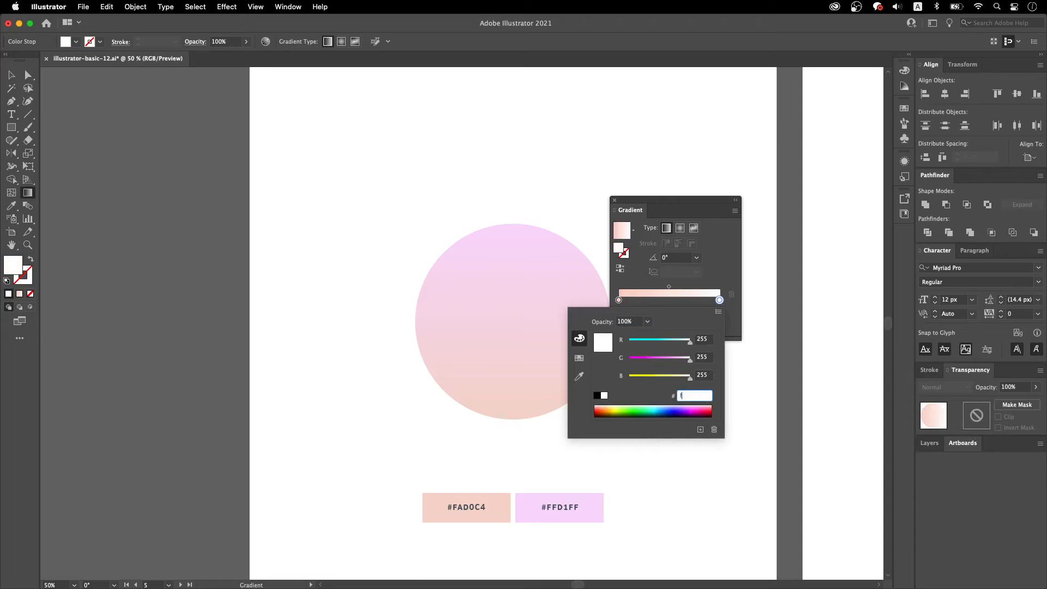
text(fd1ff)
key(Return)
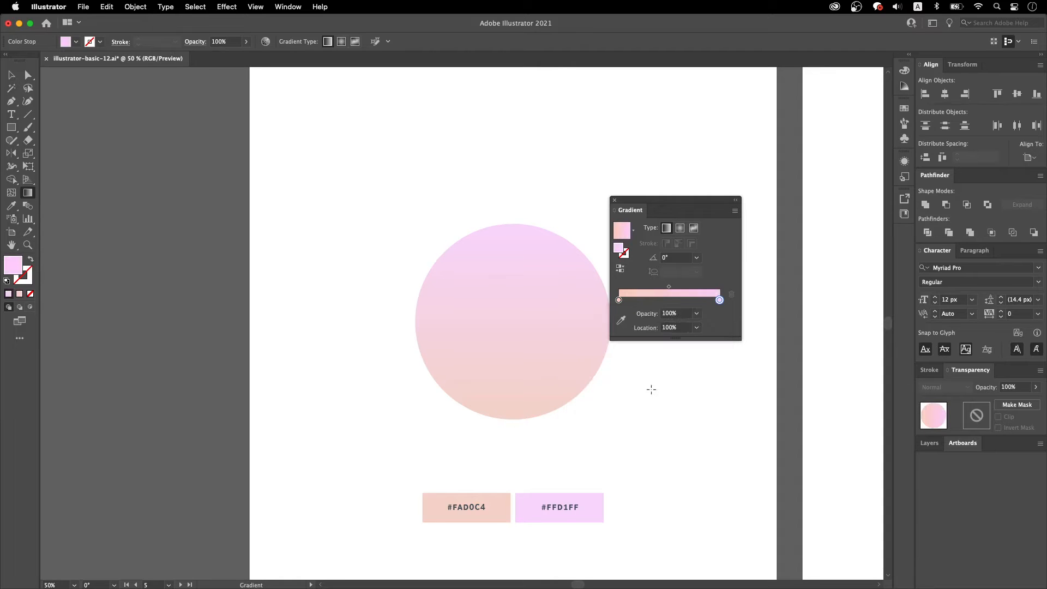
Step: Set the peach-to-pink circle's gradient angle to 90° to match the sample circle beneath it
key(super+minus)
key(super+minus)
key(super+minus)
scroll(524, 202, up, 2)
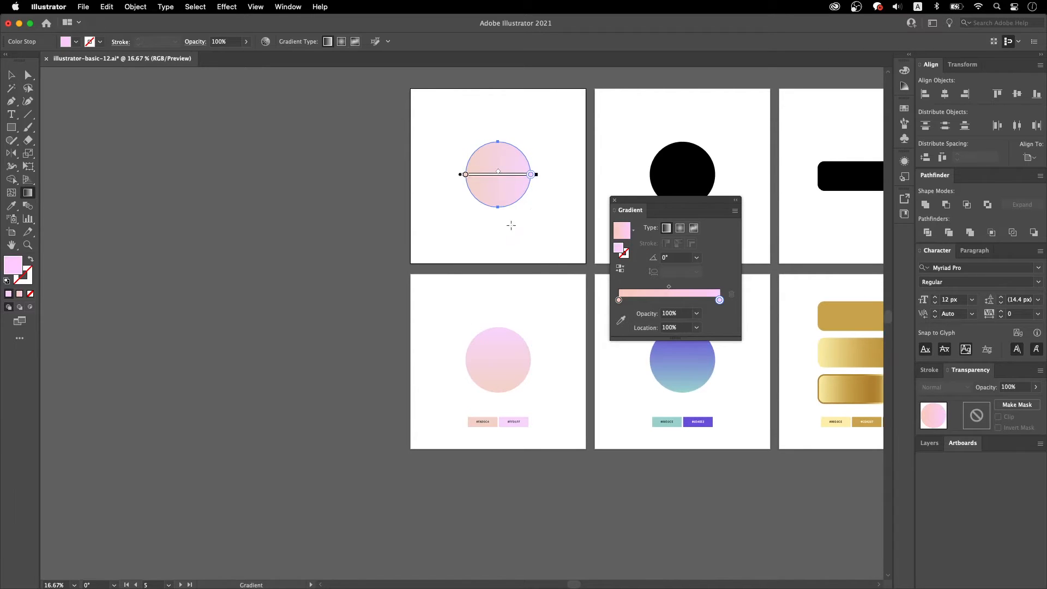
scroll(507, 236, up, 1)
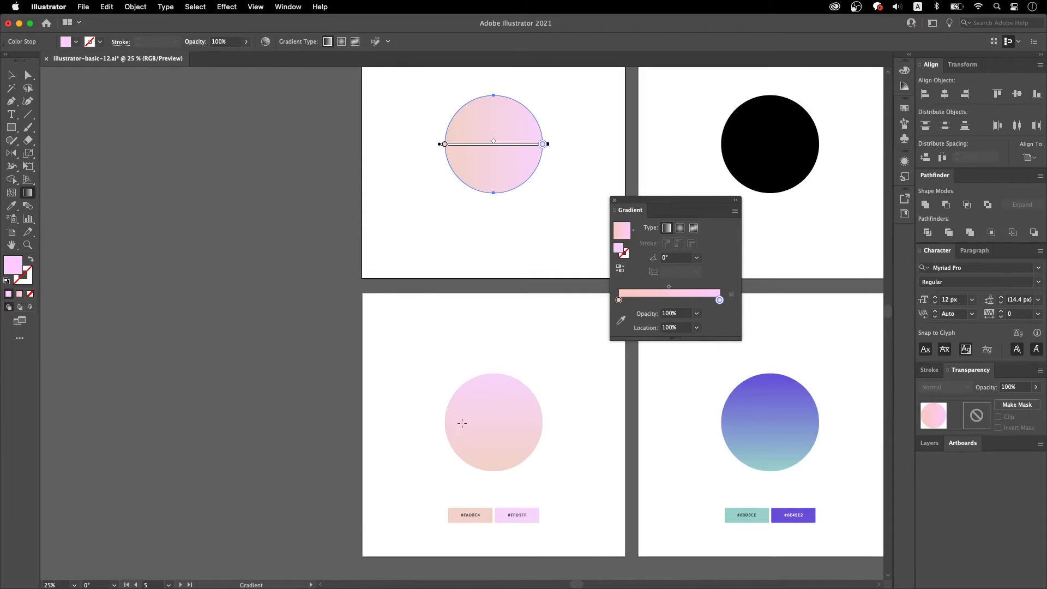
click(697, 257)
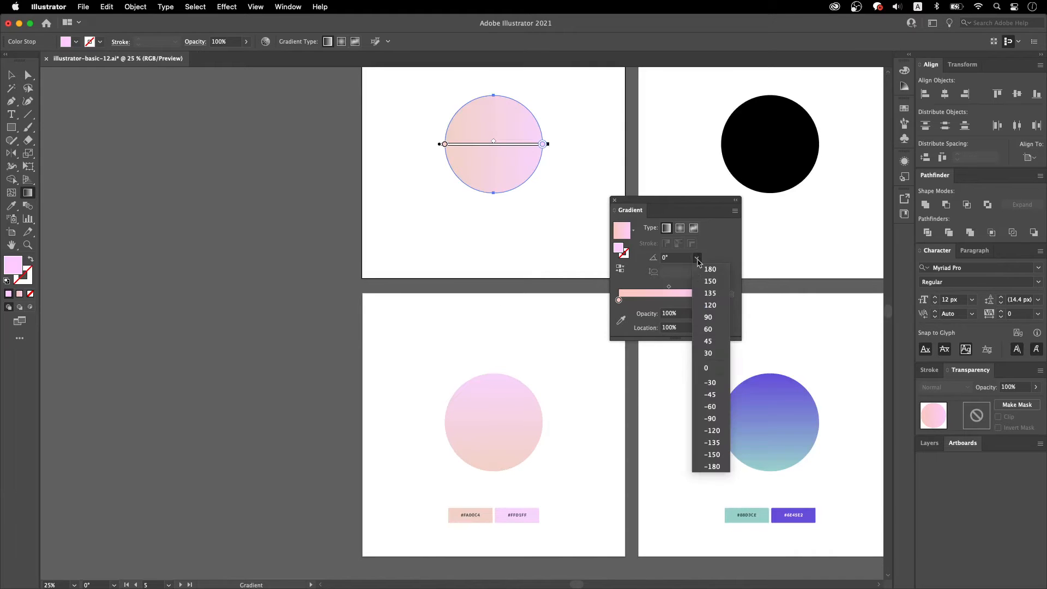
click(708, 316)
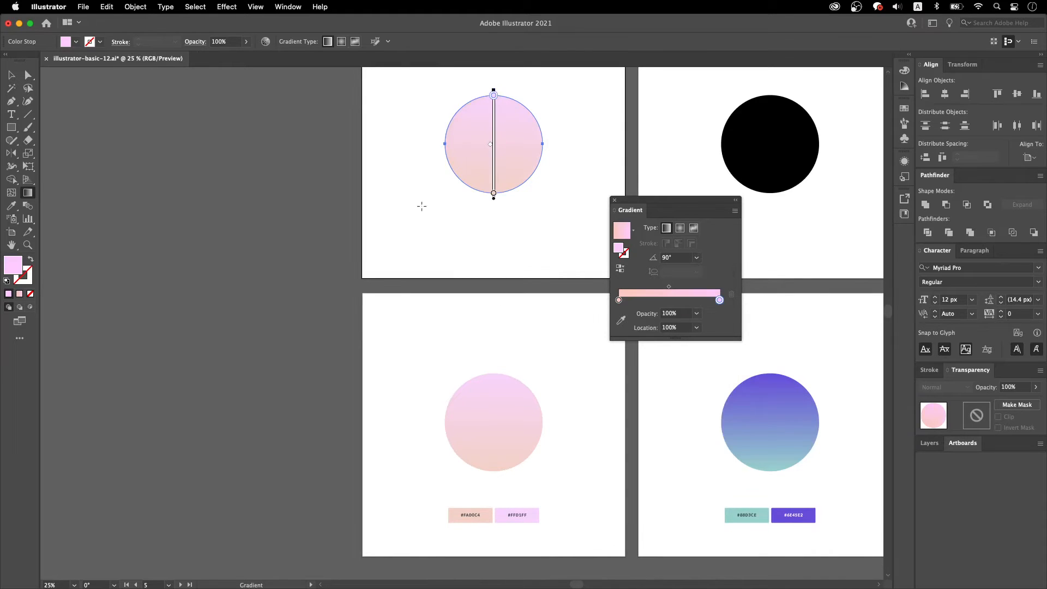
click(10, 76)
click(135, 116)
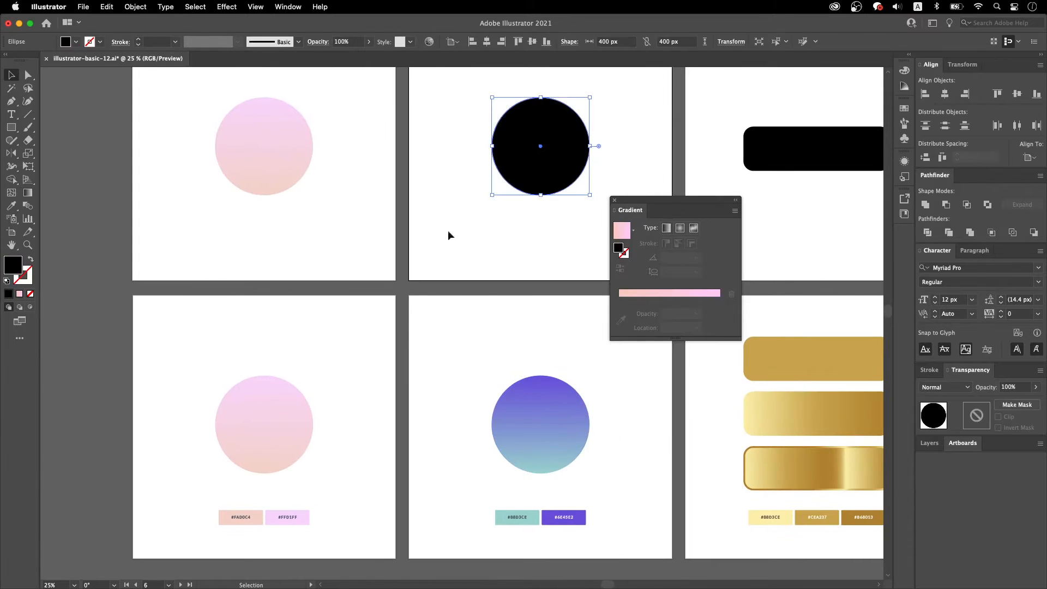
Step: Give the second artboard's black circle a gradient fill and sample the teal-to-purple gradient from the circle beneath it with the Eyedropper
click(447, 234)
click(526, 151)
click(20, 294)
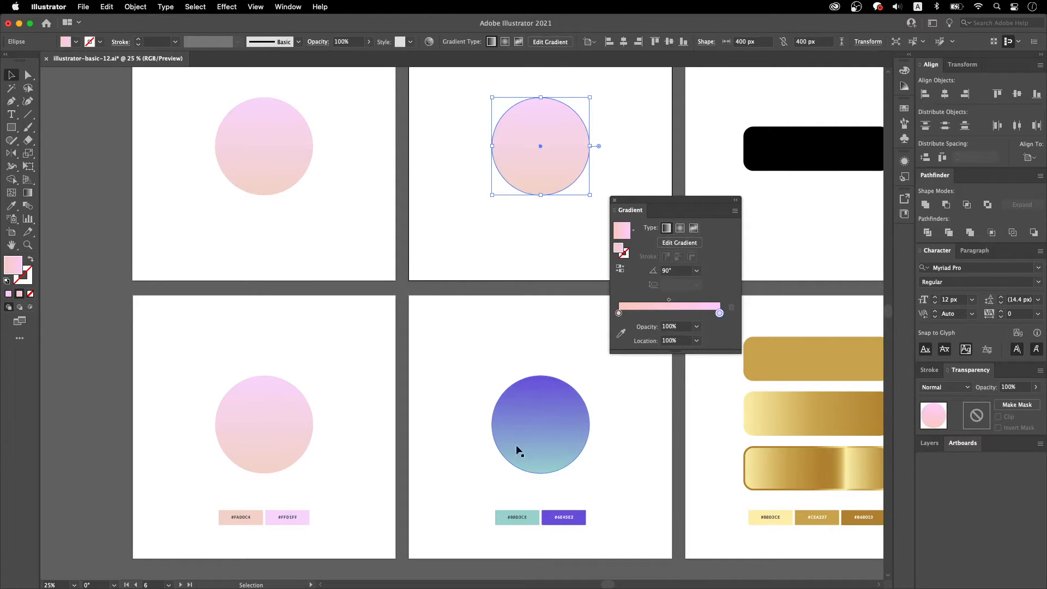
key(i)
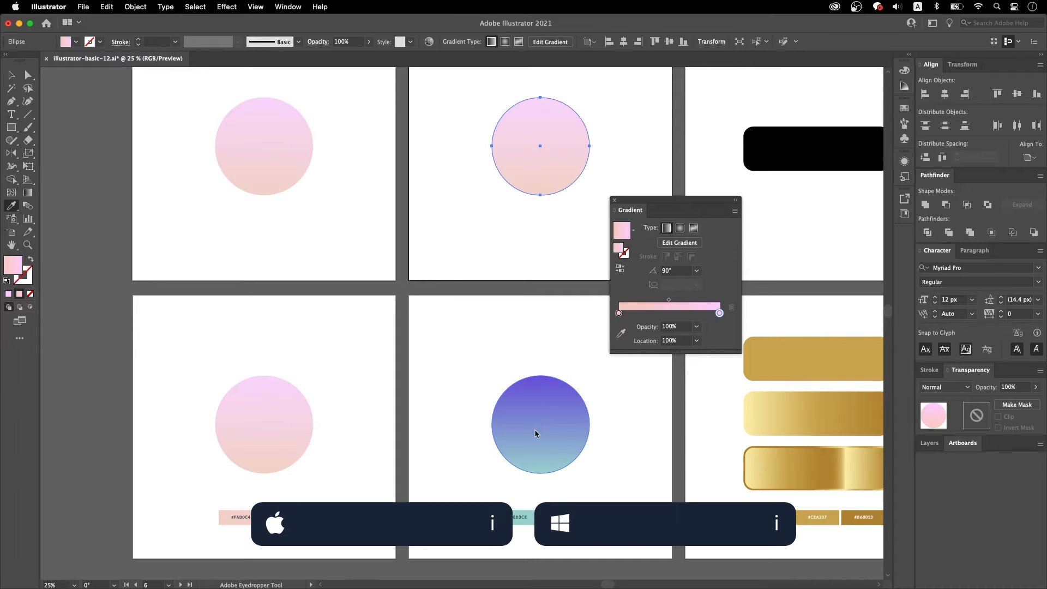
click(545, 419)
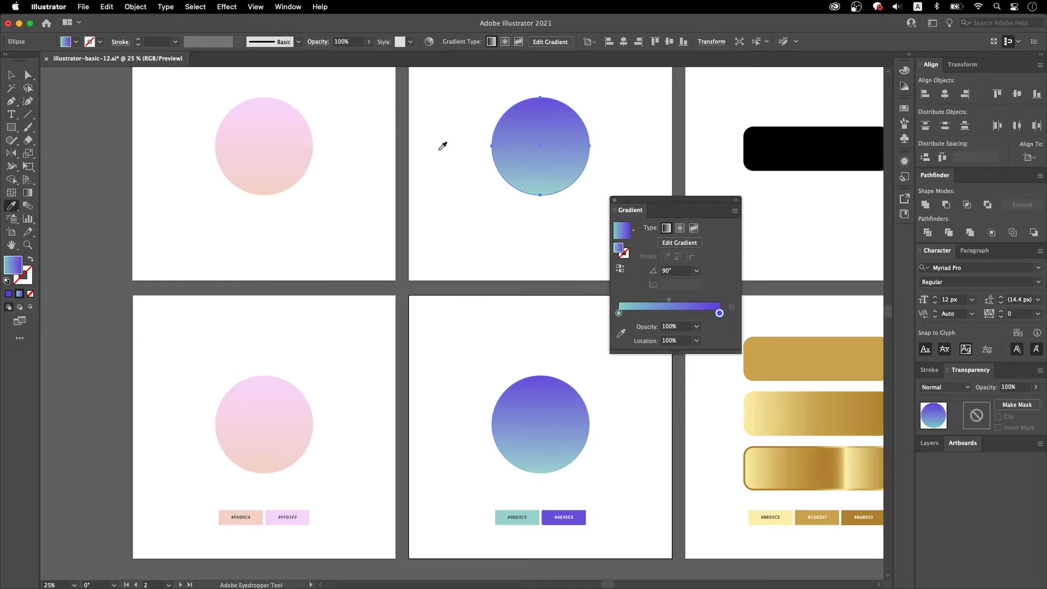
click(11, 75)
click(535, 239)
Step: Sample the solid gold of the uppermost sample bar onto the black rounded rectangle with the Eyedropper
drag(535, 238, 181, 195)
click(425, 123)
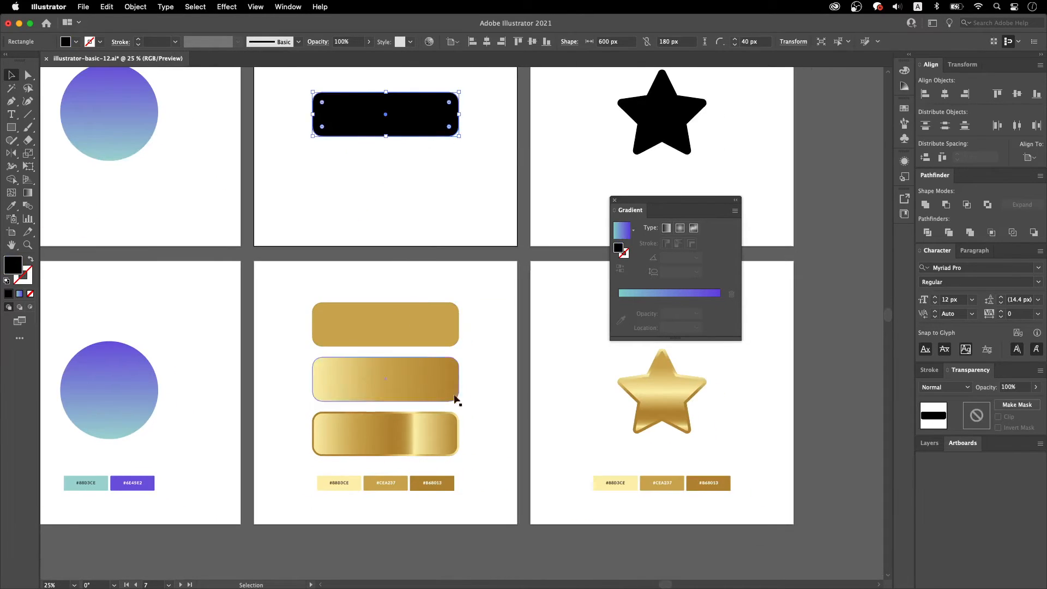
scroll(353, 488, up, 4)
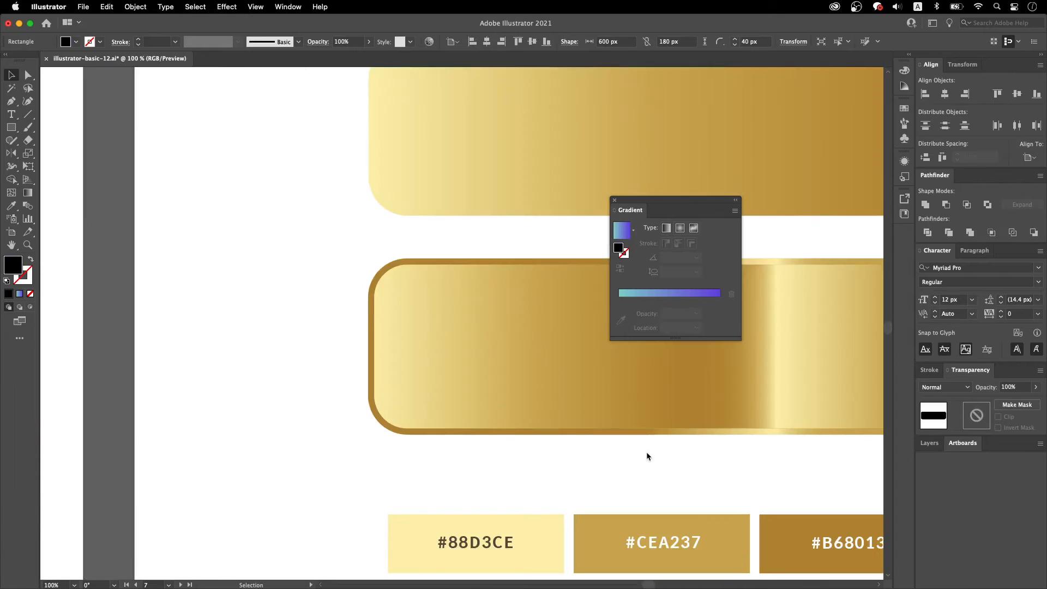
scroll(646, 451, down, 3)
drag(640, 452, 434, 467)
key(super+minus)
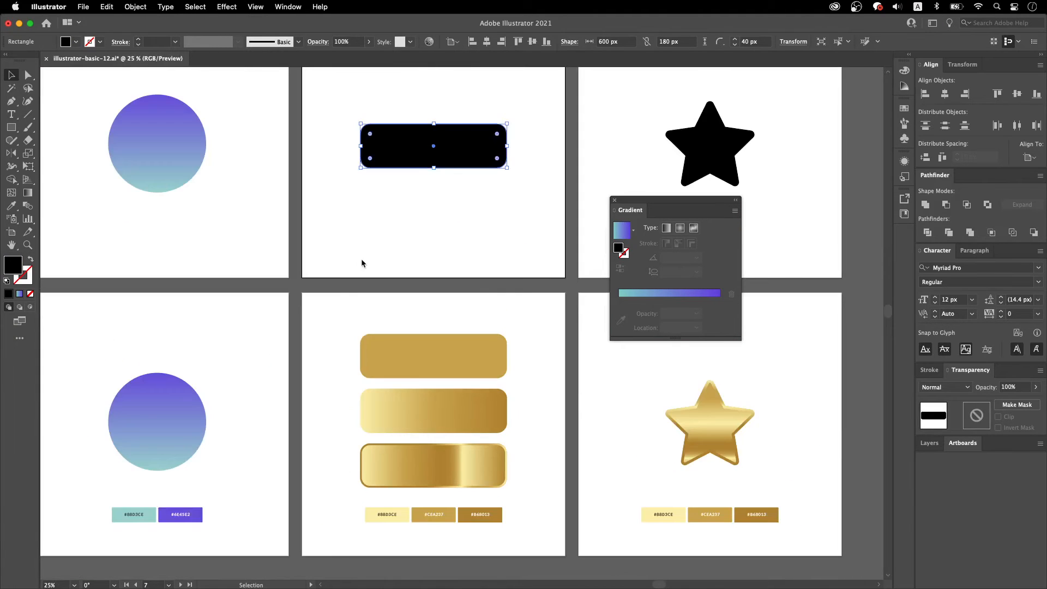
key(i)
click(442, 347)
key(a)
click(450, 181)
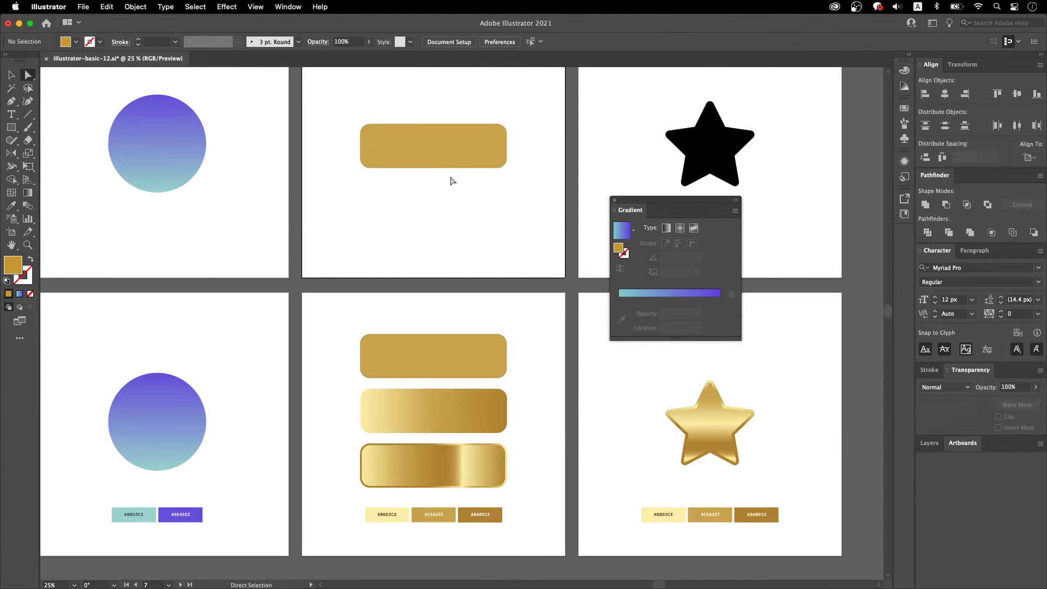
Step: Sample the three-stop light-to-dark gold gradient of the middle sample bar onto the rounded rectangle above the samples
click(451, 161)
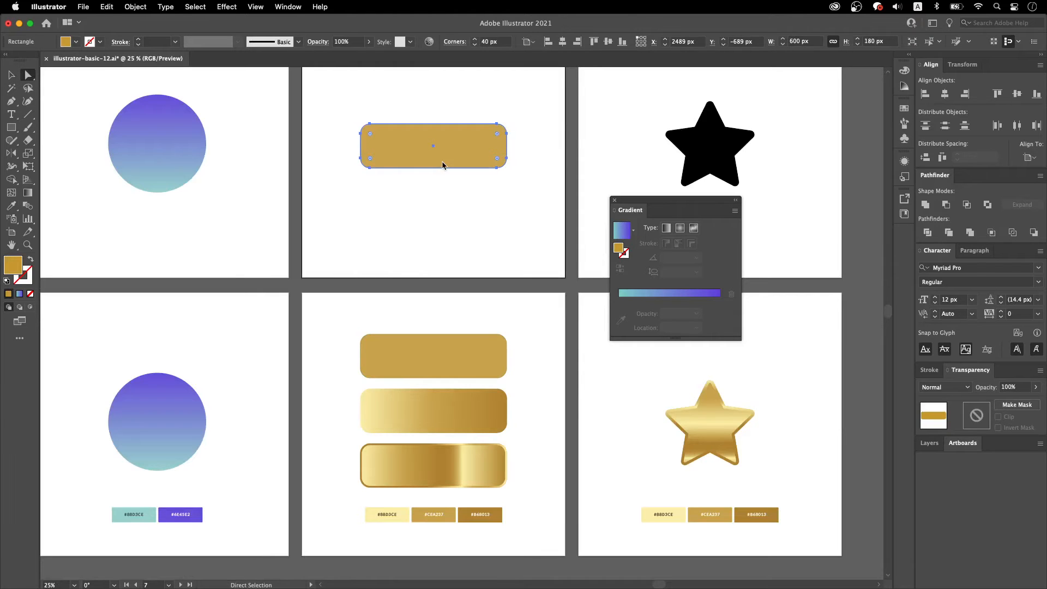
key(i)
click(456, 402)
key(a)
click(456, 404)
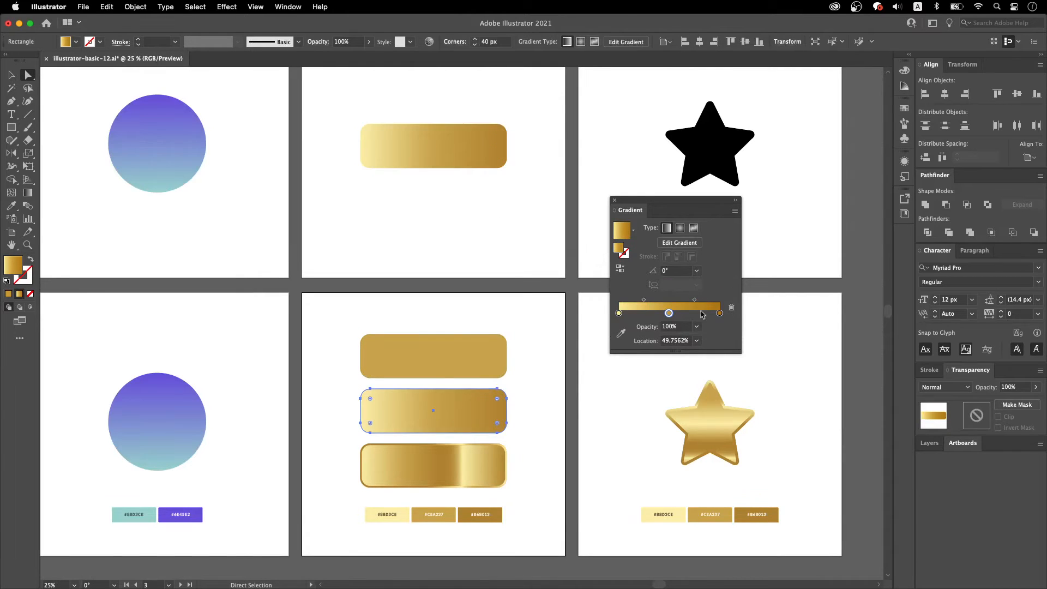
click(482, 159)
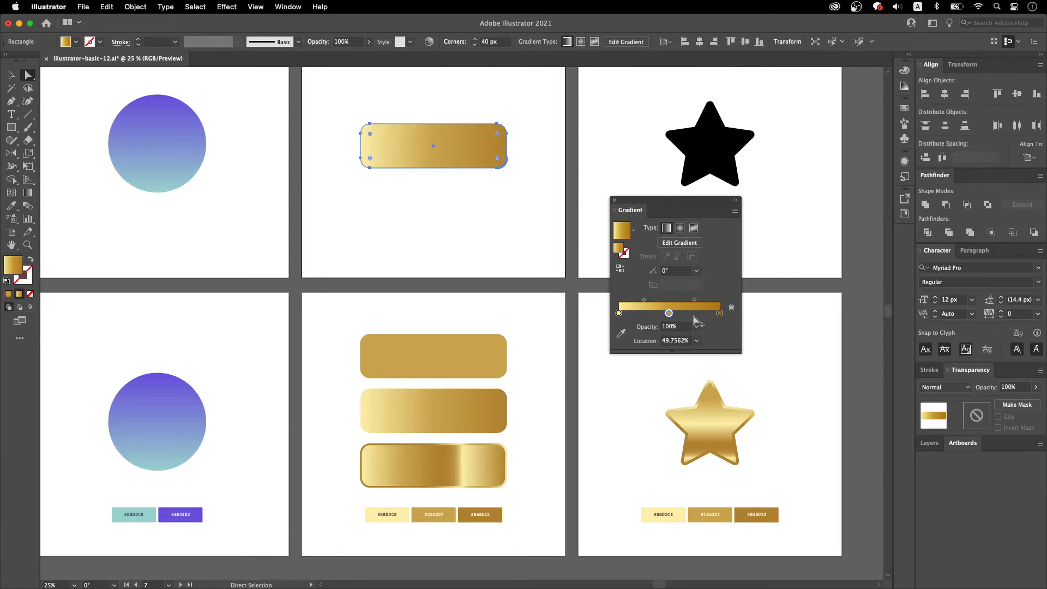
Step: Delete the middle color stop of the rectangle's gradient, add a new one at about 54%, and open its color options
scroll(420, 123, up, 6)
scroll(496, 270, down, 3)
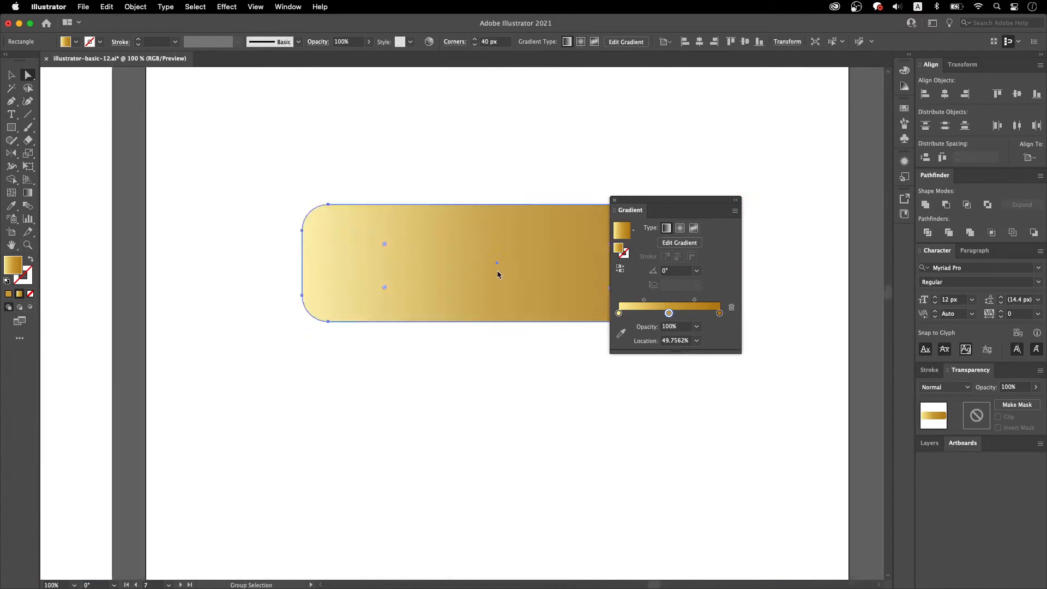
click(732, 308)
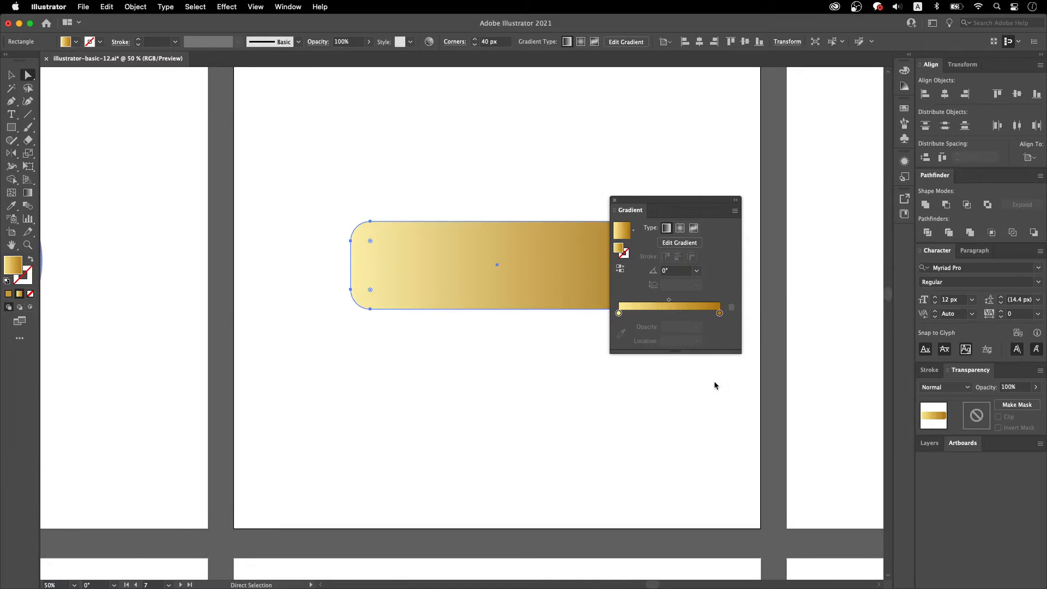
click(673, 314)
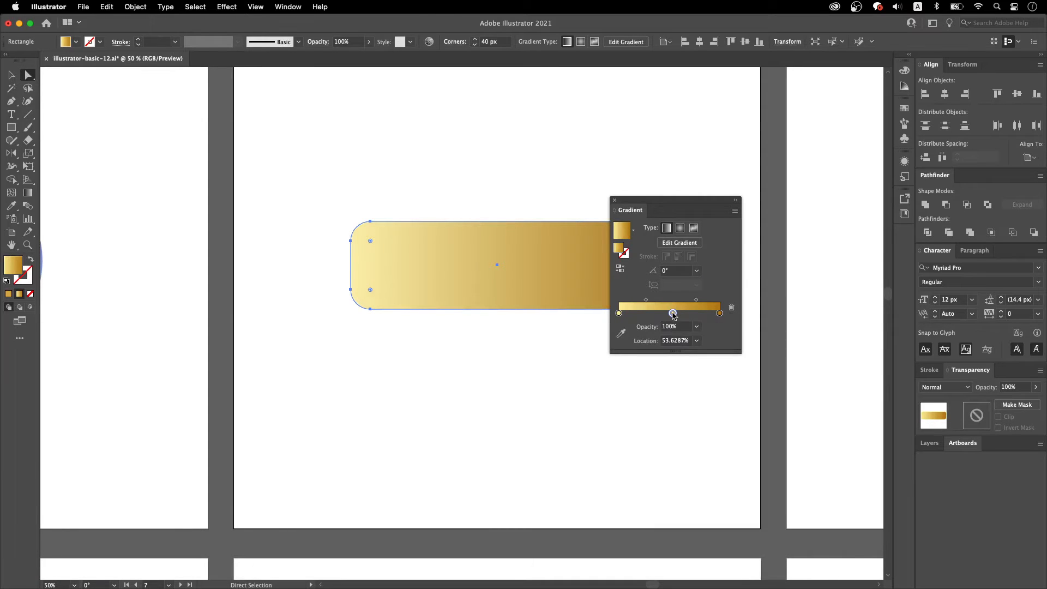
scroll(463, 323, right, 3)
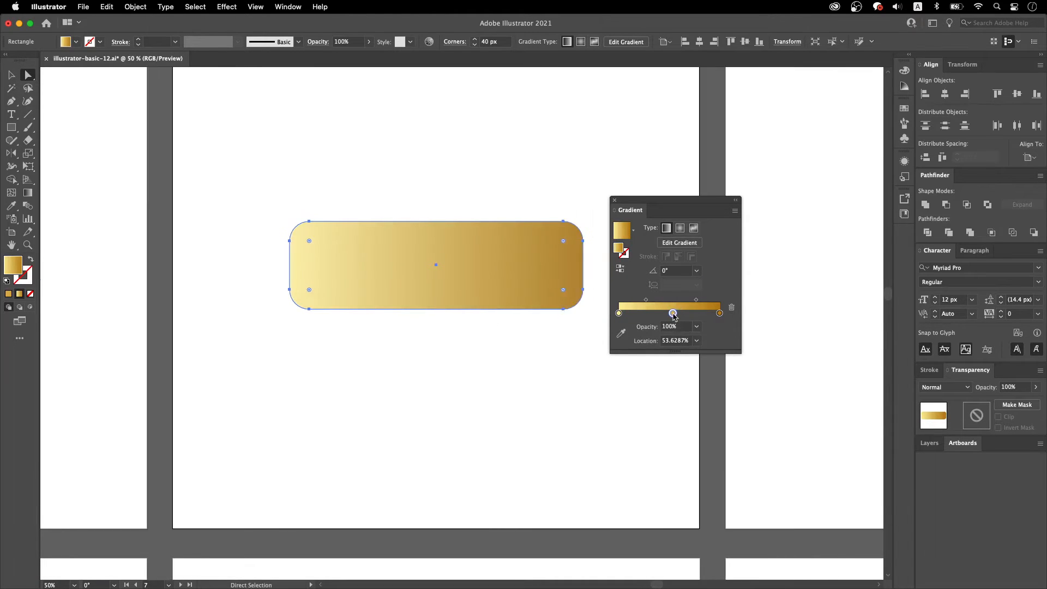
double_click(673, 313)
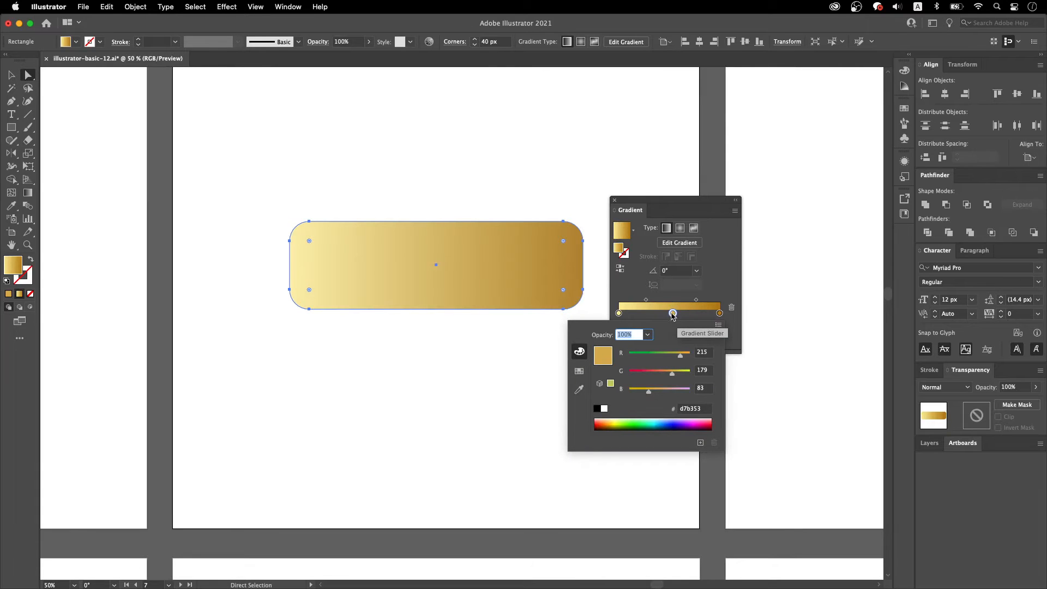
Step: Shift the midpoints on both sides of the gradient's middle color stop, placing the first one at 87%
scroll(518, 342, down, 1)
drag(531, 363, 520, 245)
drag(697, 304, 643, 303)
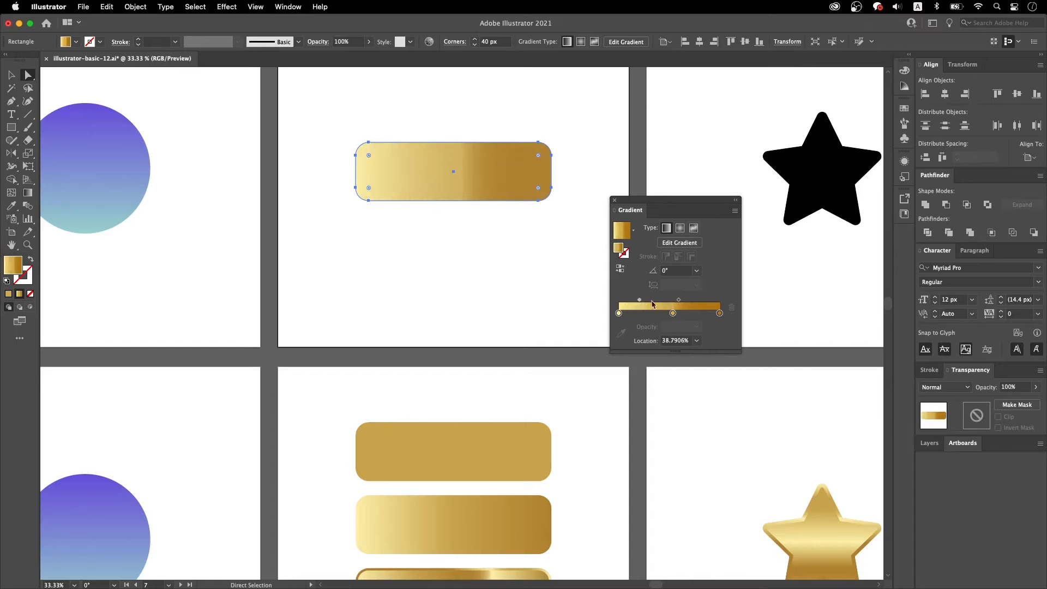
key(super+z)
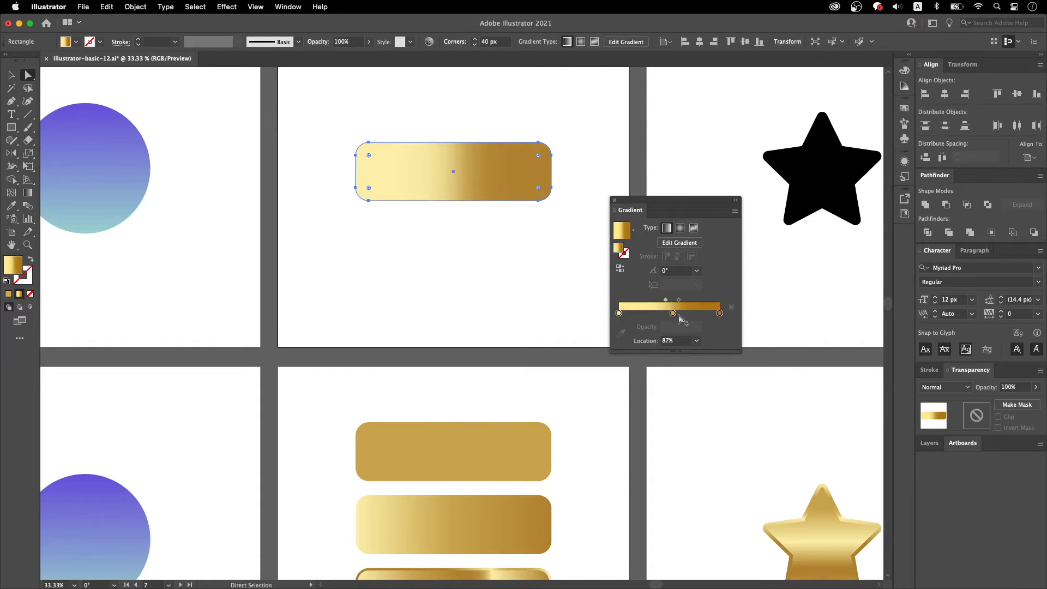
Step: Sample the metallic gold fill and gradient stroke of the lowest sample bar onto the rounded rectangle with the Eyedropper
click(384, 235)
click(453, 177)
drag(494, 278, 500, 160)
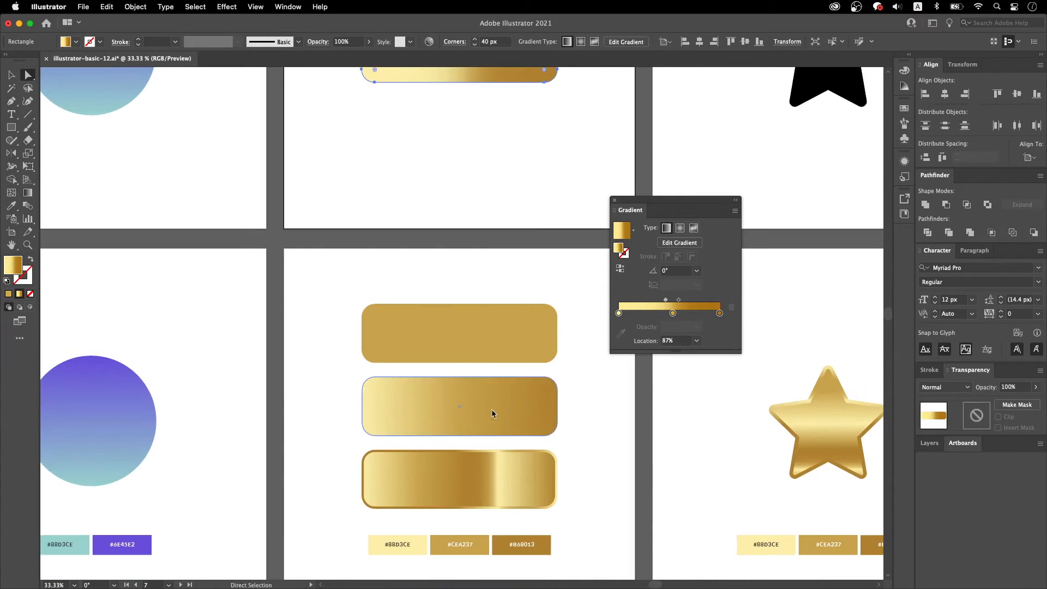
key(i)
click(477, 481)
key(a)
drag(444, 261, 447, 396)
key(ctrl+minus)
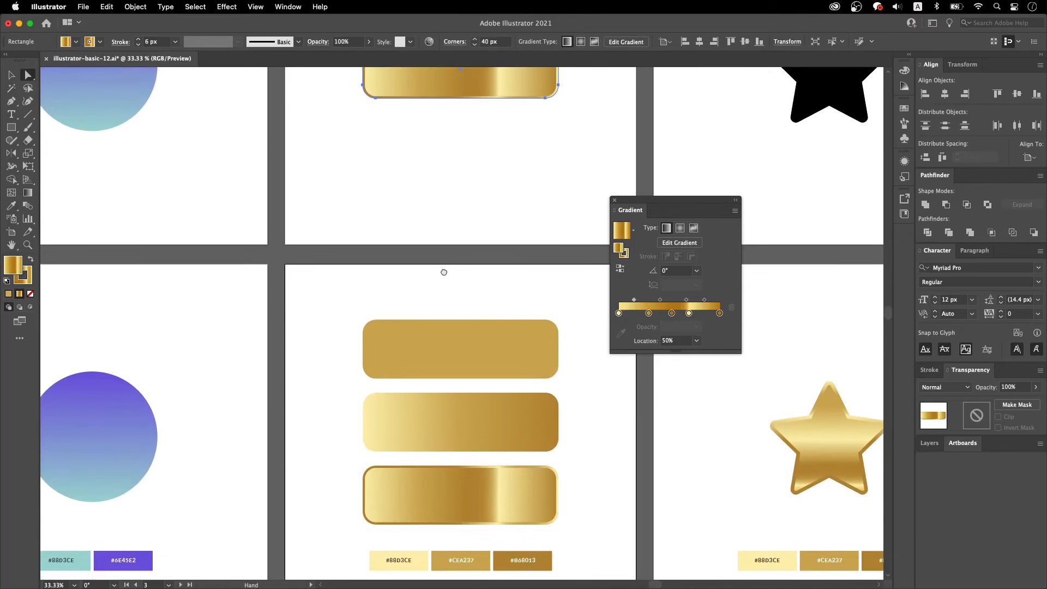
click(540, 191)
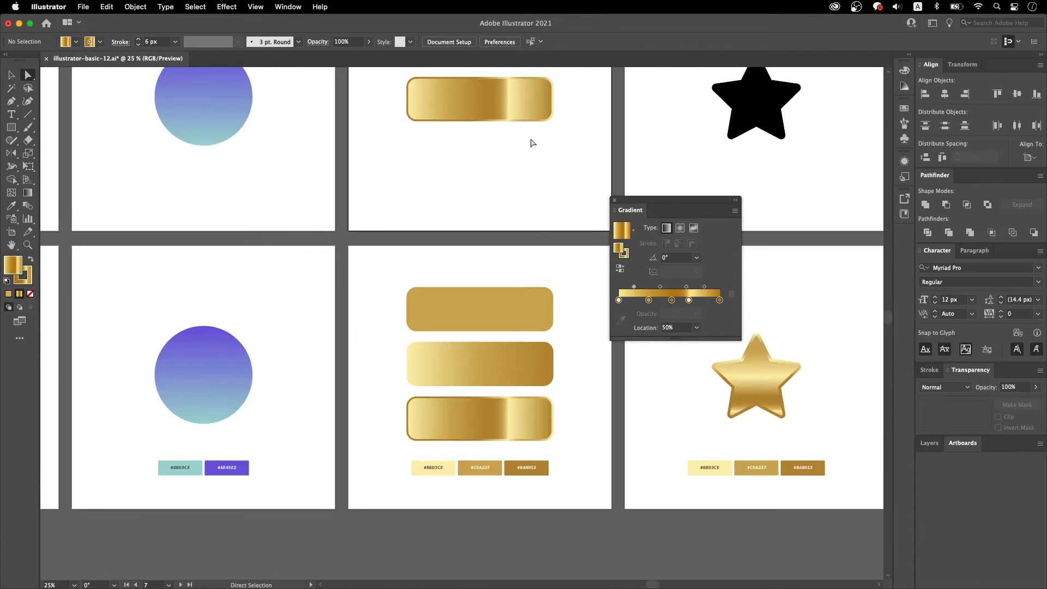
Step: Examine the metallic rectangle up close, including the dark and light color stops of its fill gradient
click(504, 88)
scroll(505, 87, up, 5)
drag(475, 131, 554, 246)
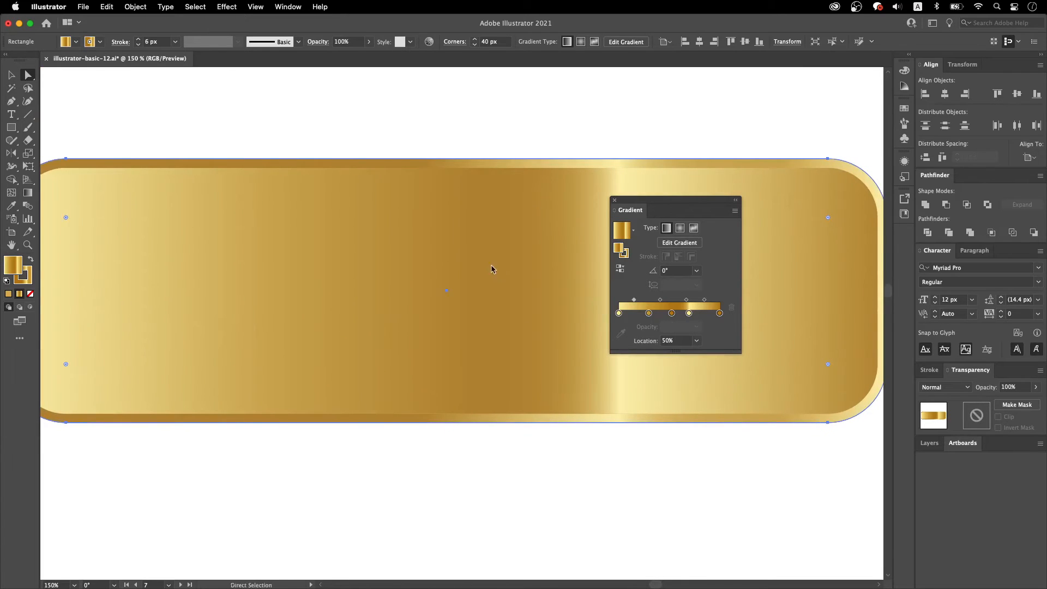
scroll(534, 364, down, 2)
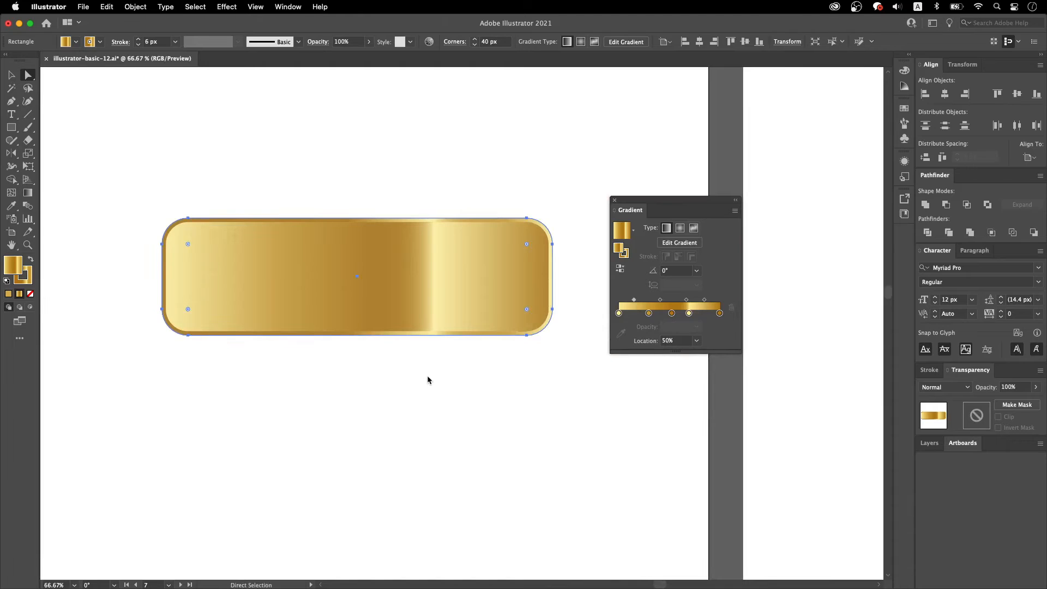
click(671, 314)
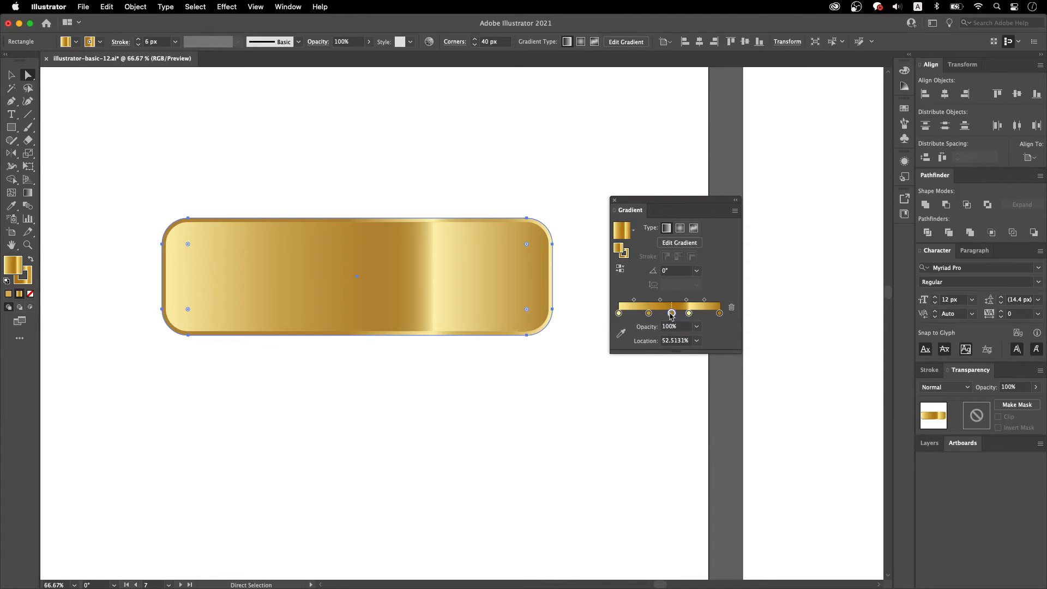
click(689, 314)
Step: Reverse the rectangle's stroke gradient and flip it back, and move its second dark gold color stop to about 22%
click(33, 273)
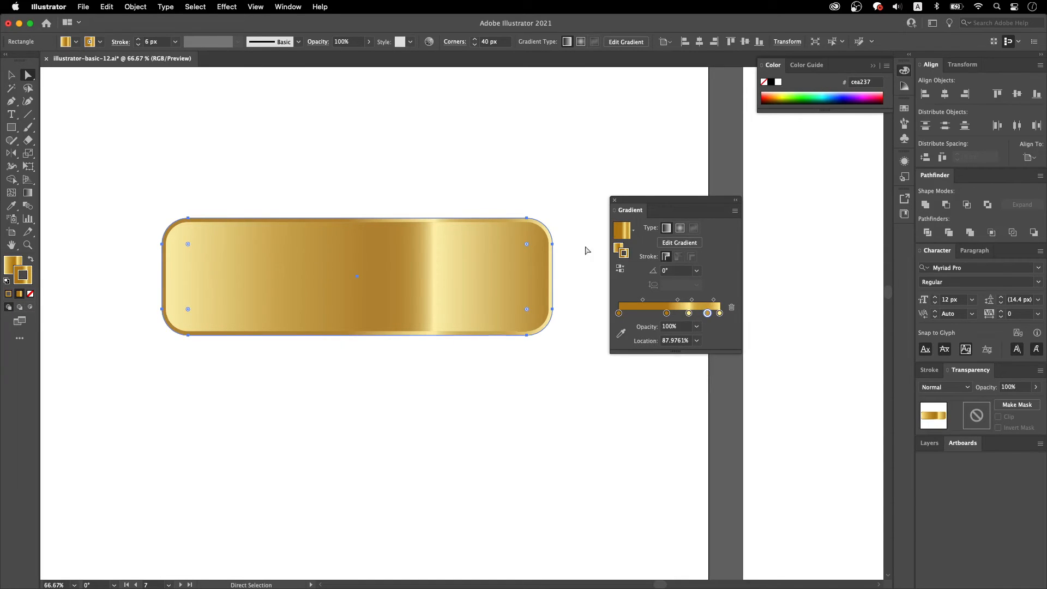
click(18, 262)
click(26, 269)
click(621, 269)
click(621, 269)
click(688, 313)
mouse_move(688, 313)
mouse_down()
mouse_move(696, 305)
mouse_move(641, 316)
mouse_up()
click(541, 379)
drag(547, 374, 240, 139)
click(241, 139)
Step: Sample the metallic gold fill and gradient stroke of the rounded rectangle onto the black star with the Eyedropper
scroll(358, 240, down, 4)
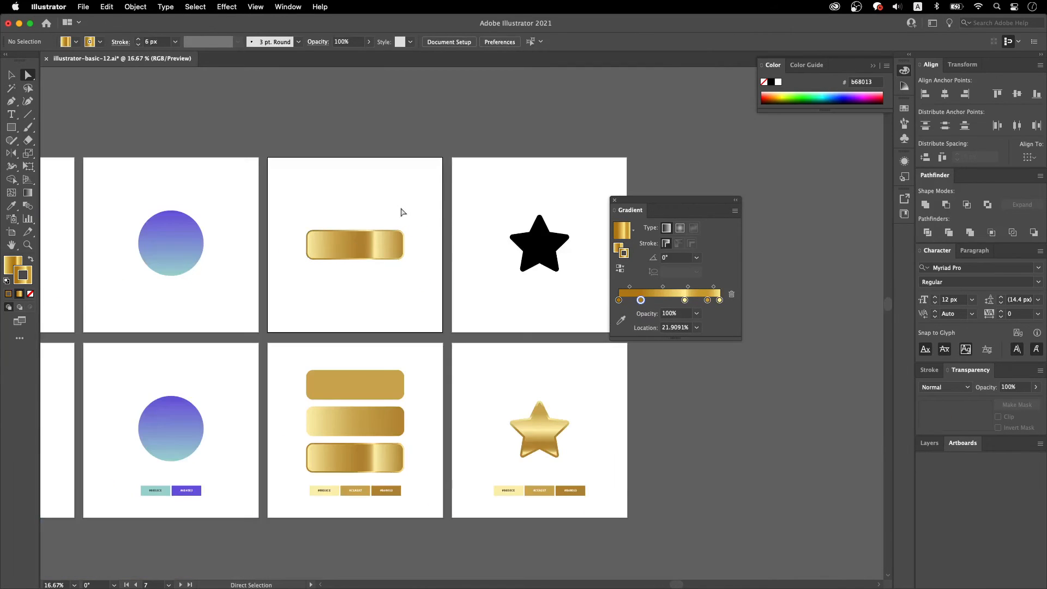
scroll(584, 537, up, 1)
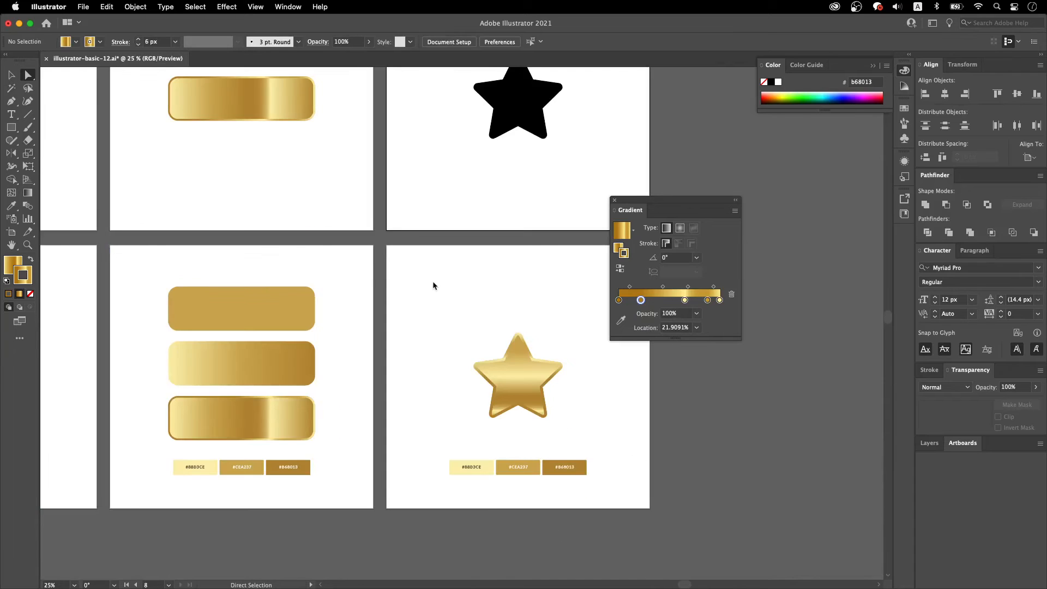
scroll(425, 327, up, 3)
click(306, 315)
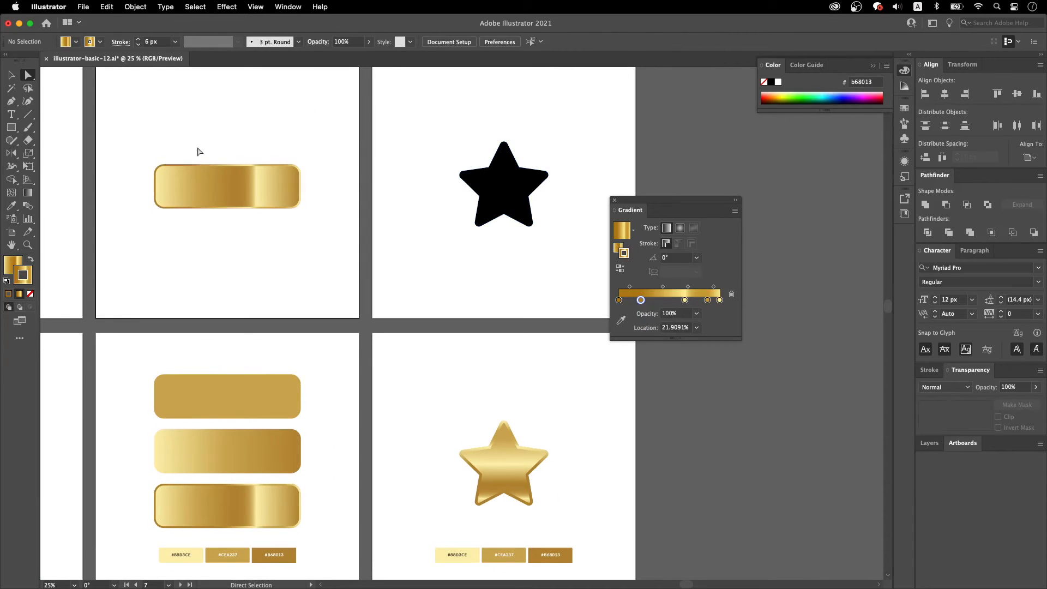
click(510, 202)
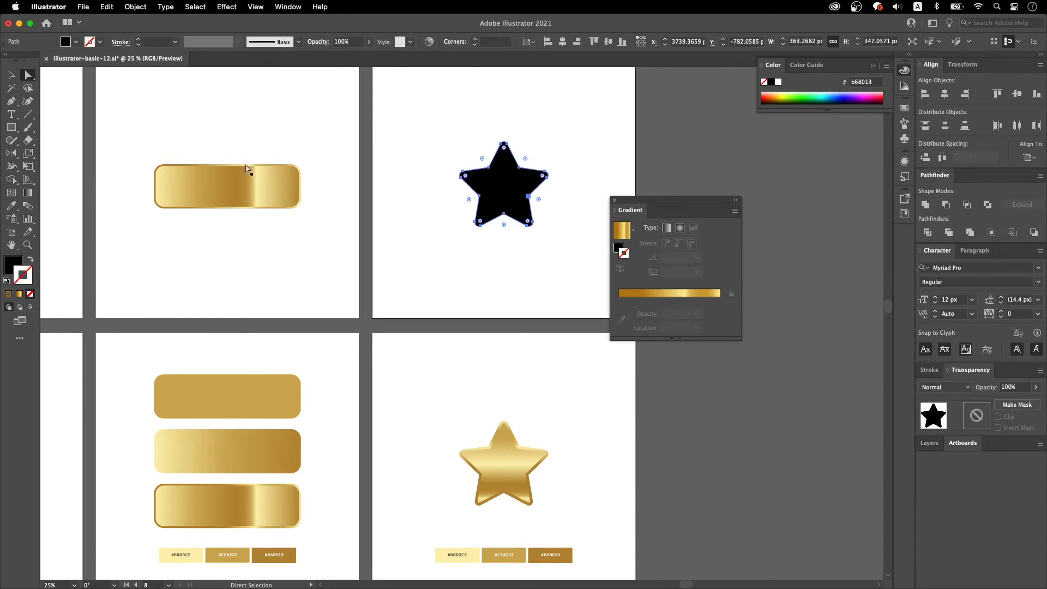
click(10, 266)
key(i)
click(191, 184)
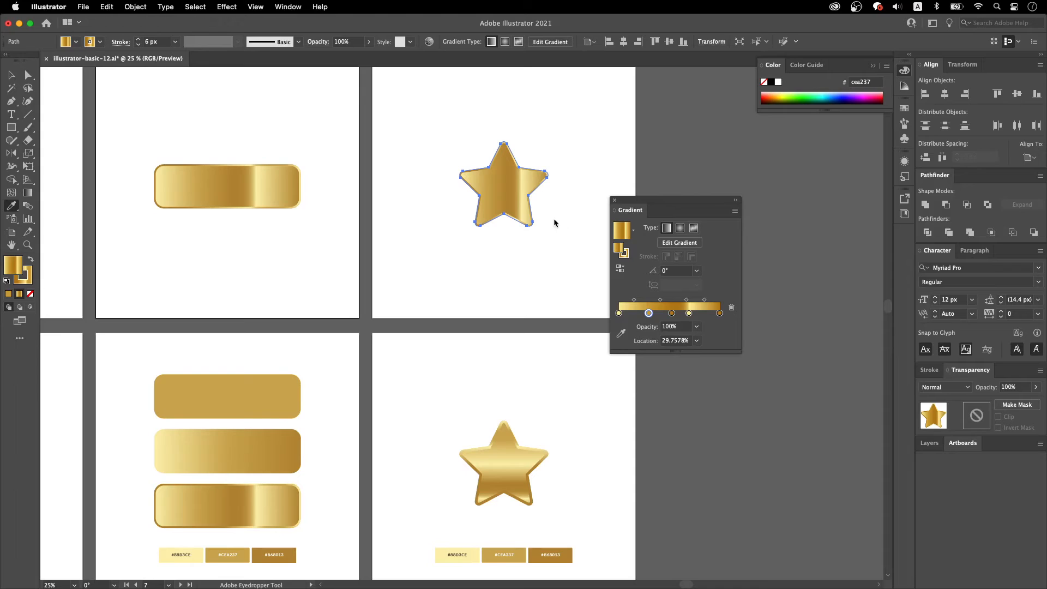
key(a)
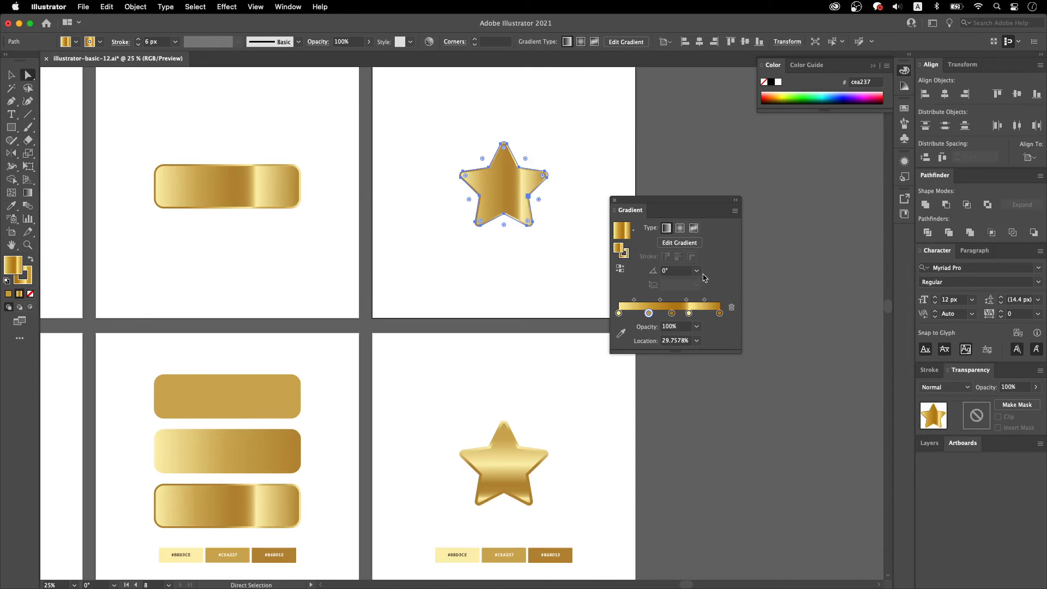
Step: Set the gradient angle of both the star's fill and its stroke to 90°
click(697, 271)
click(712, 333)
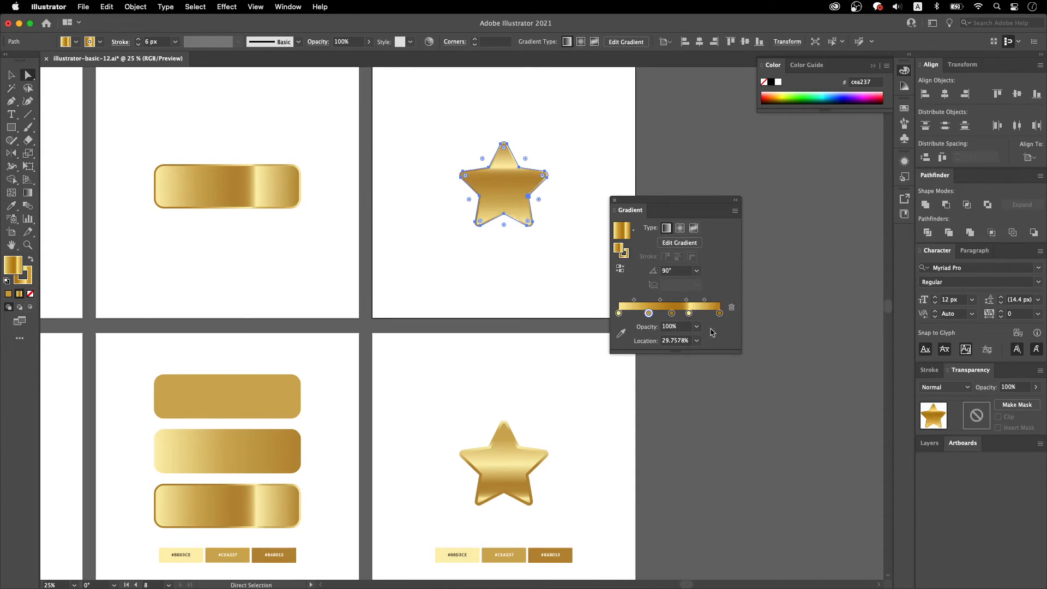
click(624, 251)
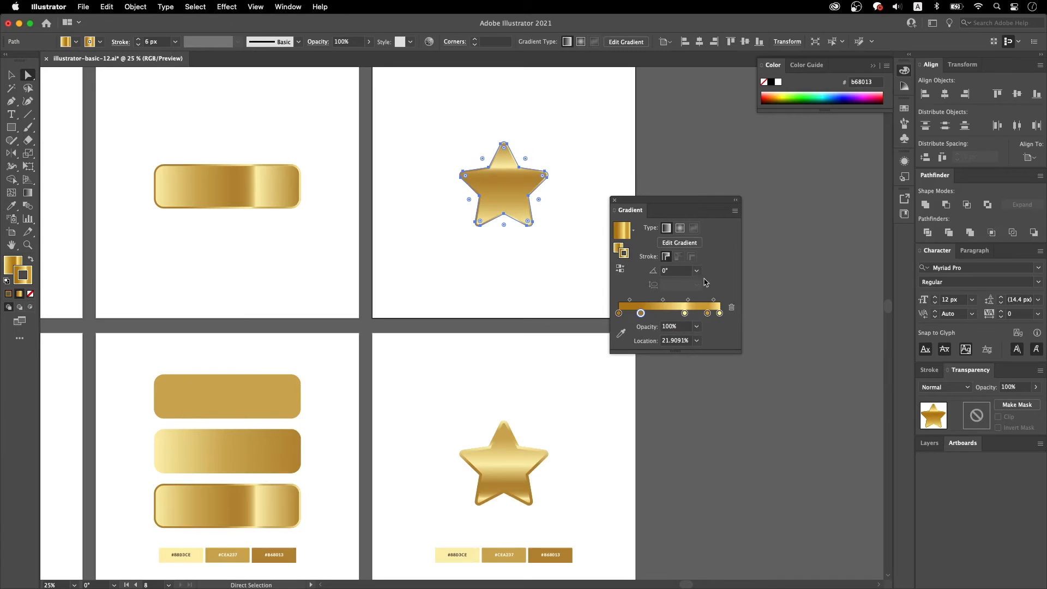
click(697, 271)
click(714, 334)
click(617, 248)
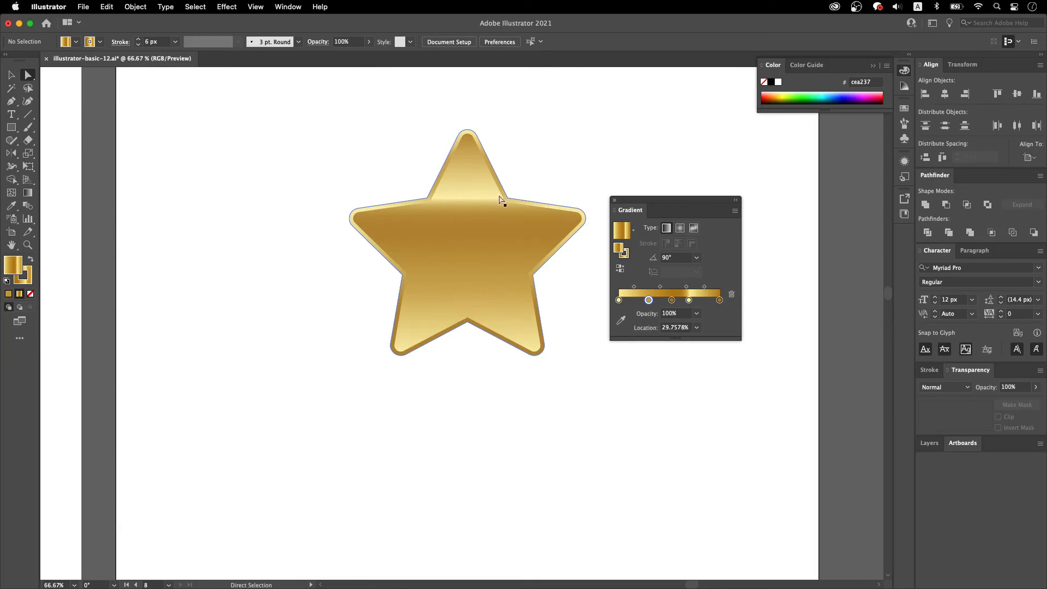
Step: Reposition the inner color stops of the star's fill gradient, placing the mid-gold stop at about 20% and the inner light stop at about 58%
key(super+minus)
key(super+minus)
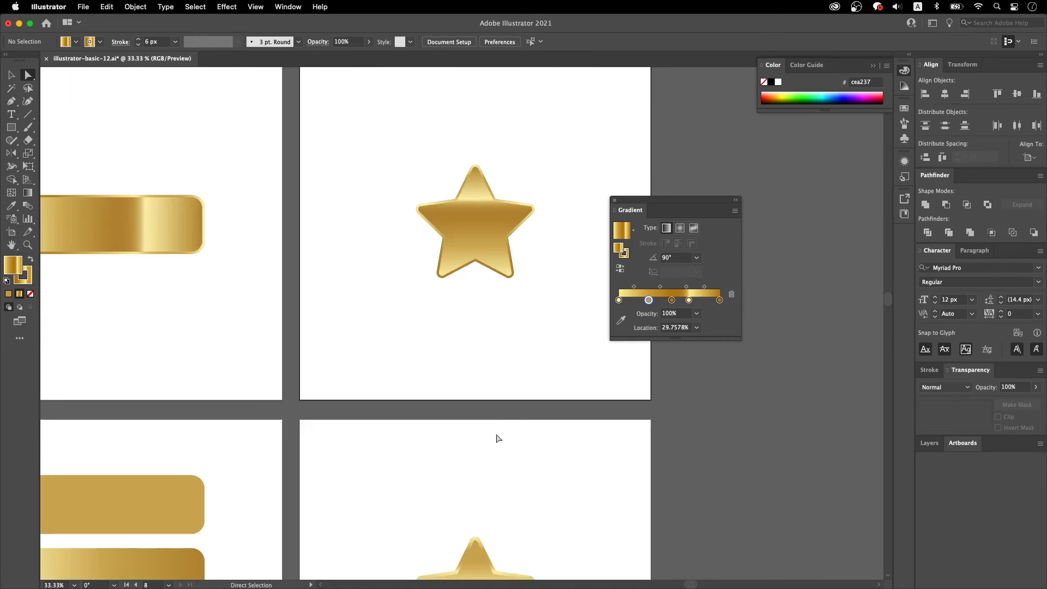
drag(512, 381, 480, 252)
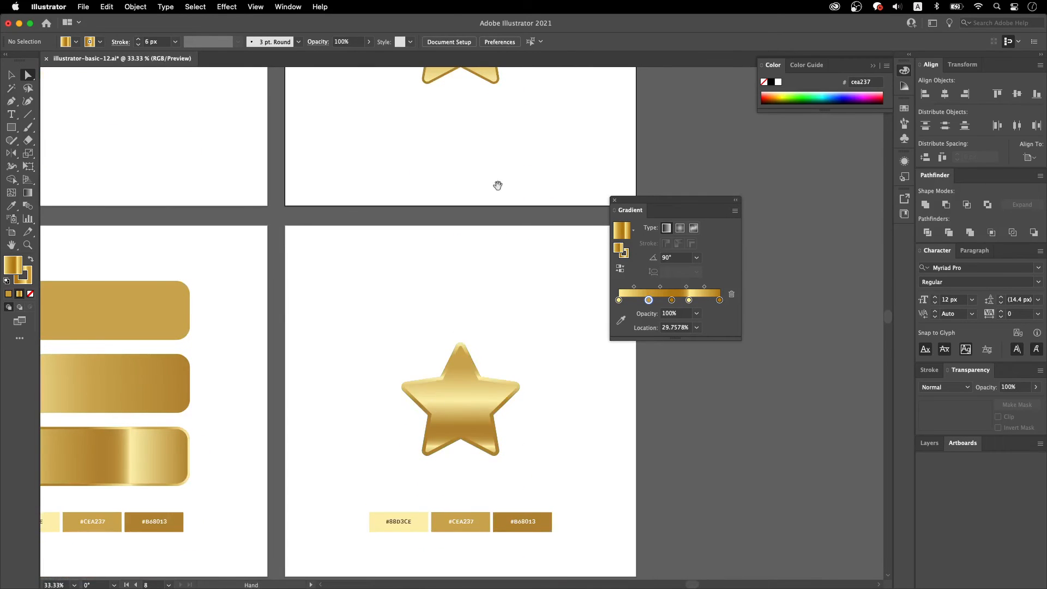
drag(498, 185, 513, 409)
click(484, 284)
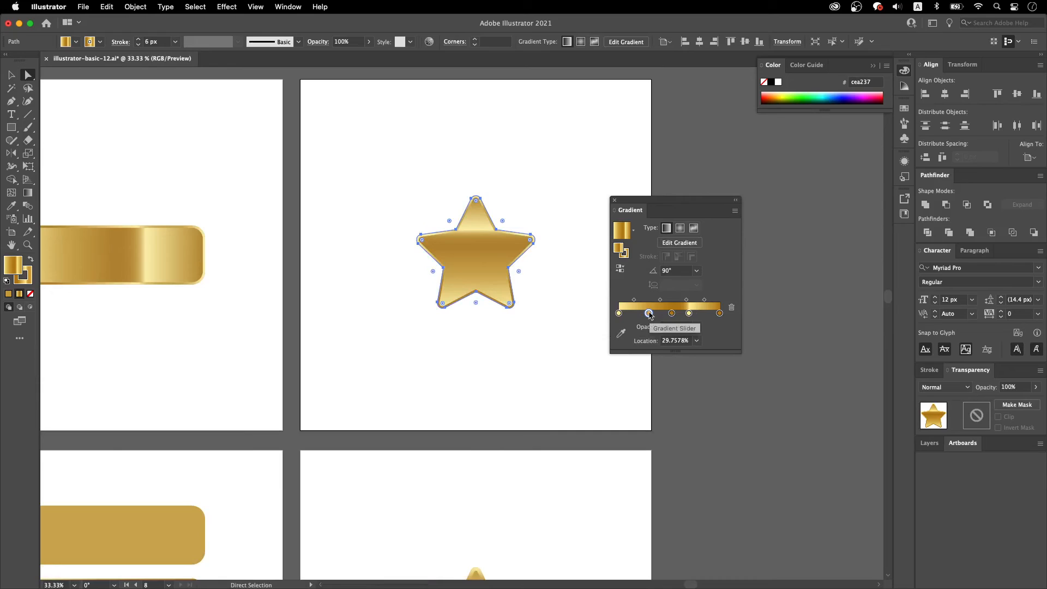
drag(648, 313, 653, 314)
key(super+z)
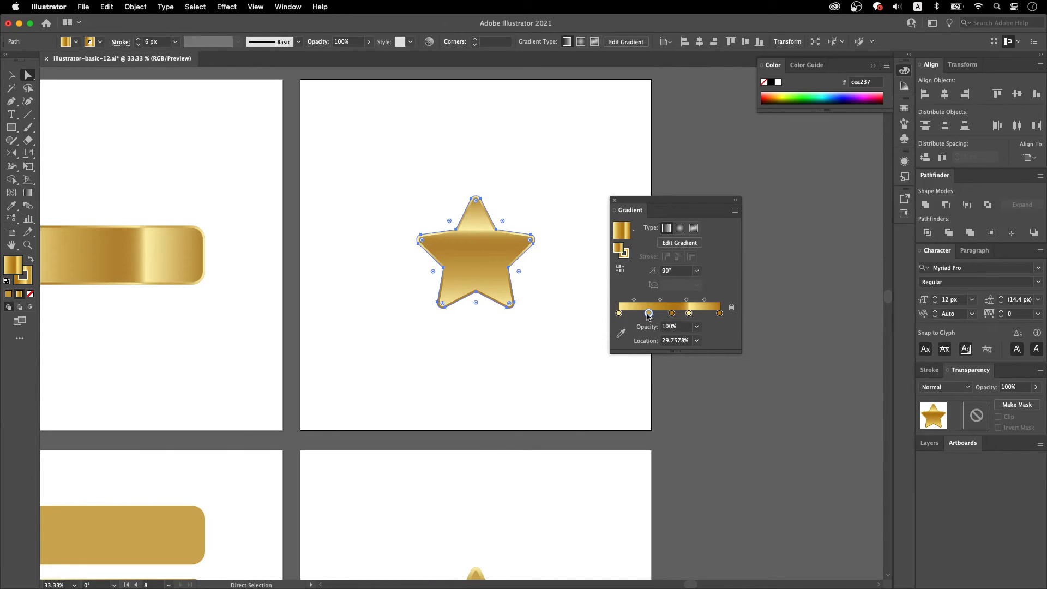
drag(648, 313, 676, 313)
click(660, 315)
key(super+z)
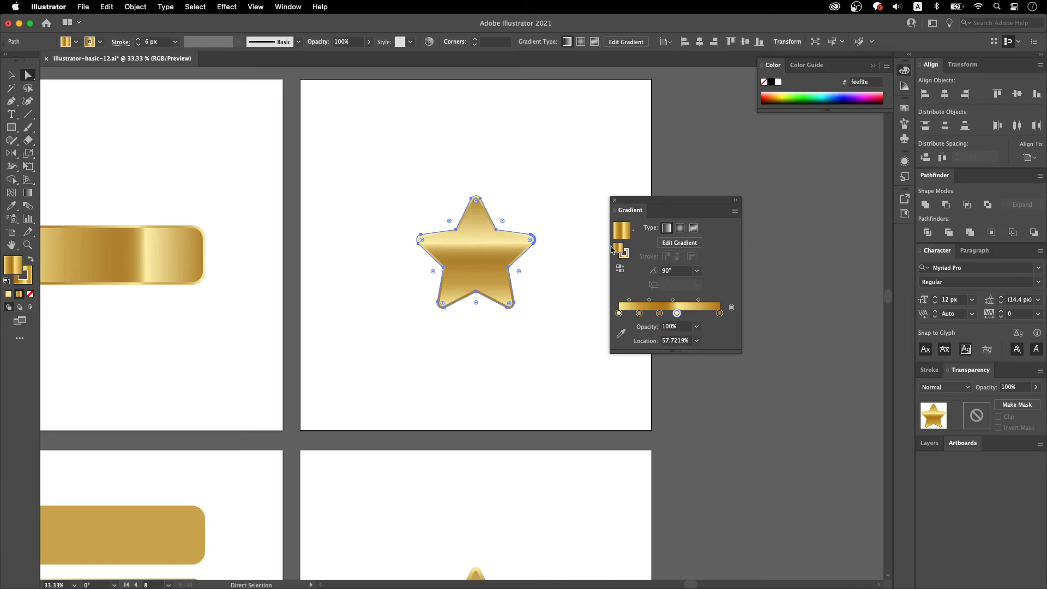
Step: Reverse the star's stroke gradient and deselect the star to compare it with the sample star below
click(625, 252)
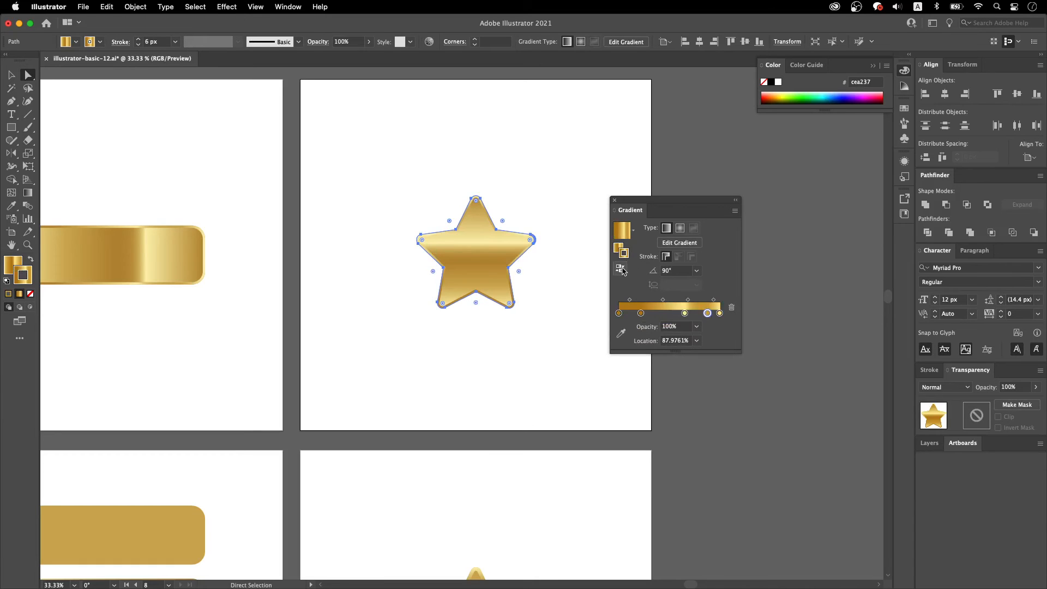
click(622, 271)
click(567, 285)
scroll(521, 292, up, 2)
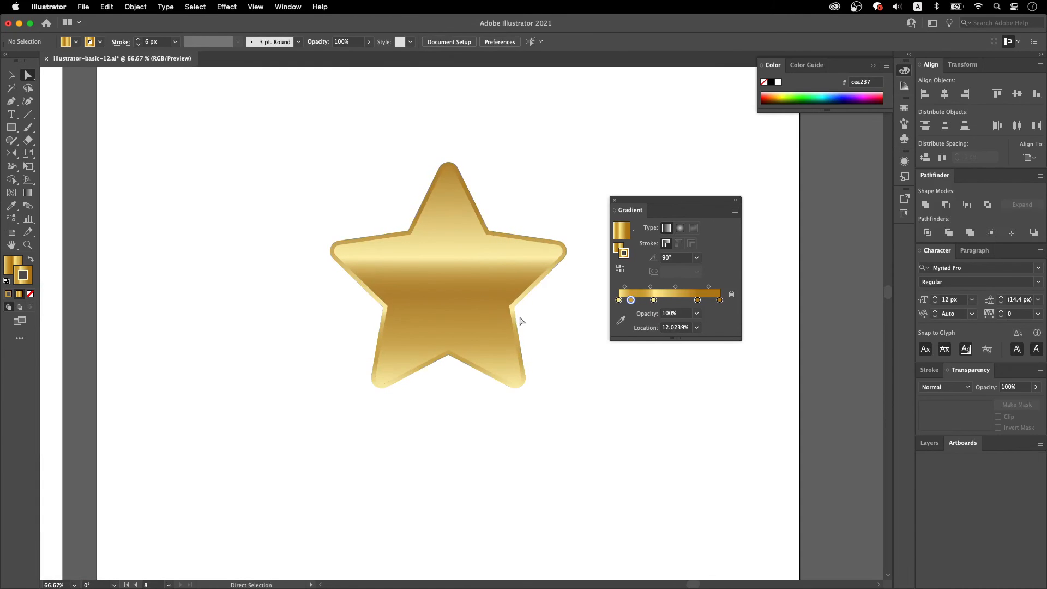
scroll(560, 304, down, 4)
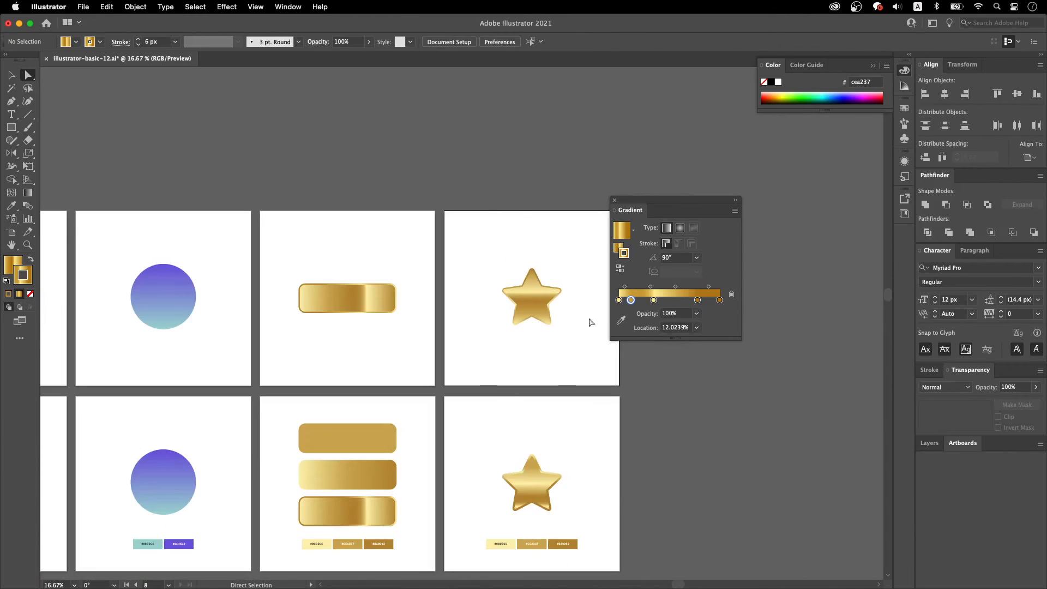
Step: Use the Gradient tool on the star's fill to move its inner light color stop to about 60.5%
drag(568, 352, 545, 309)
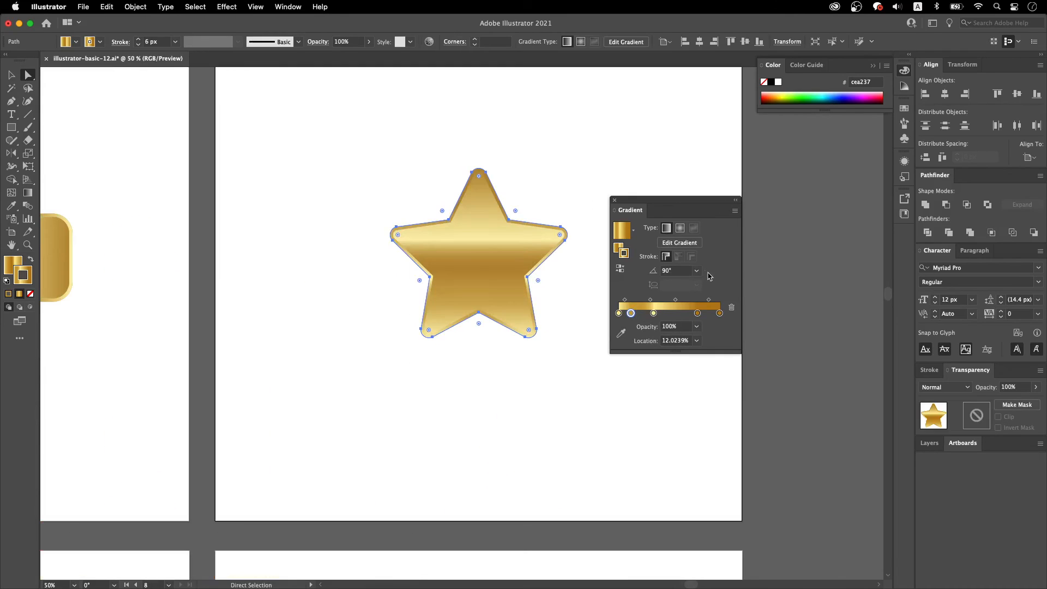
click(696, 270)
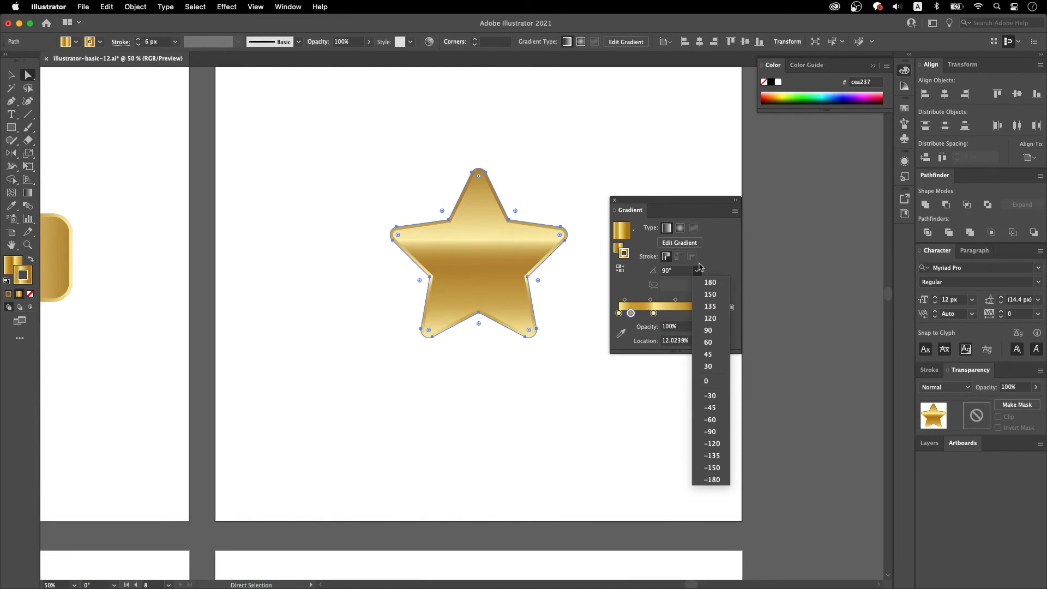
click(711, 271)
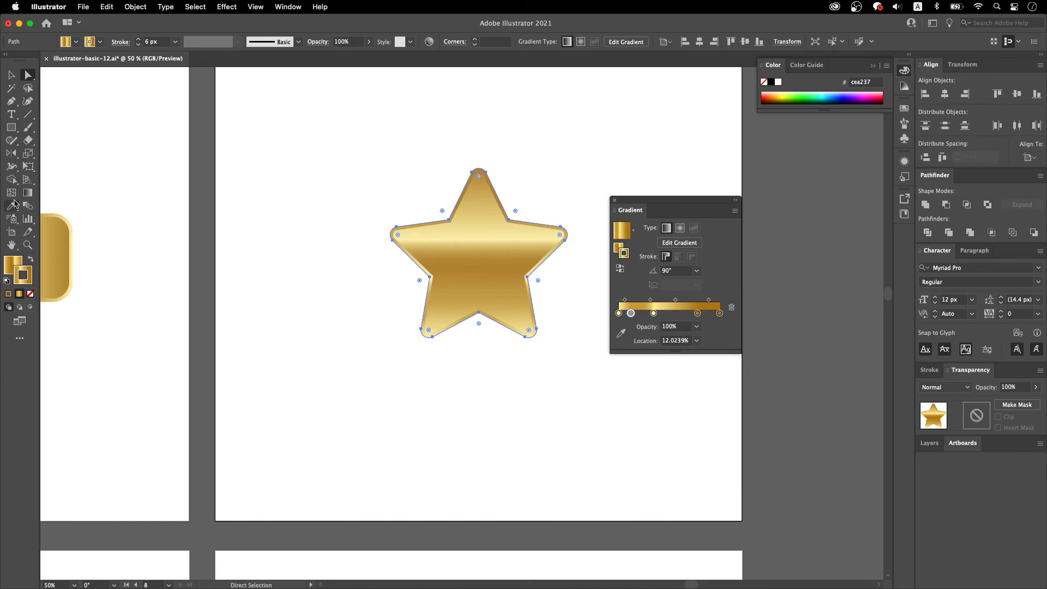
click(31, 198)
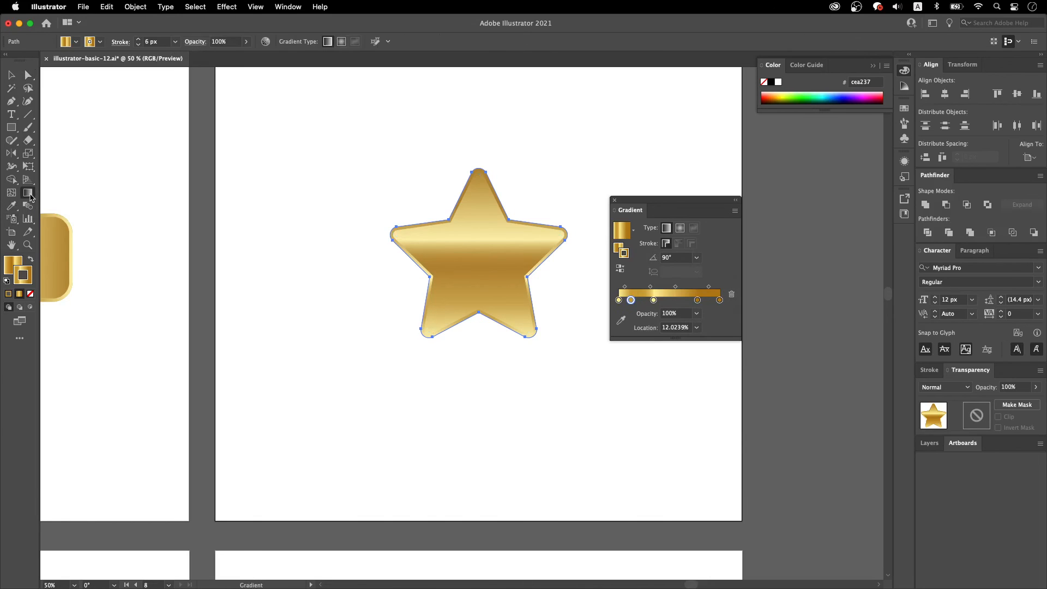
click(618, 246)
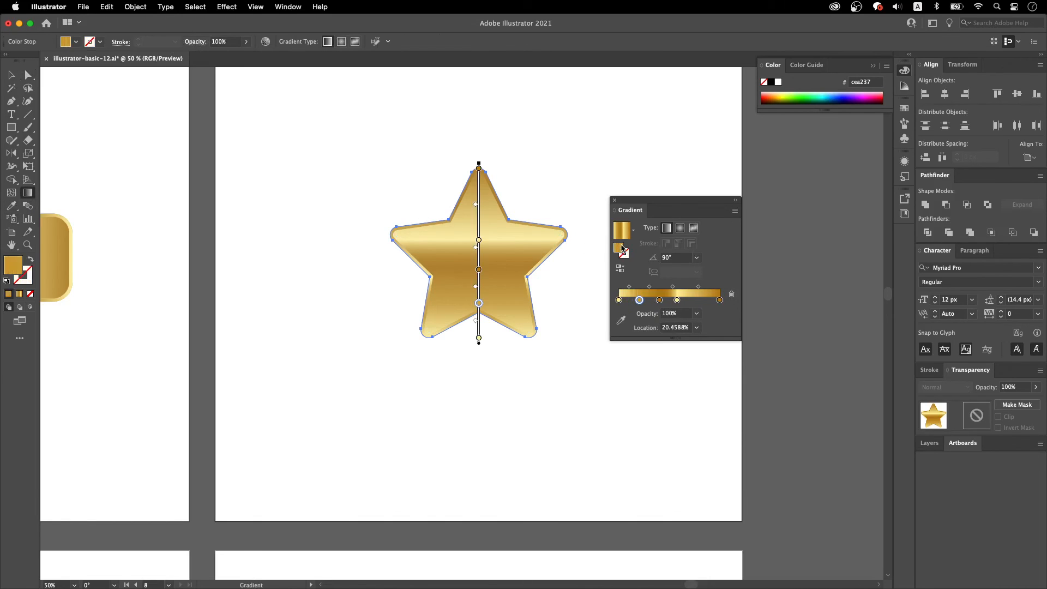
mouse_move(480, 162)
mouse_down()
mouse_move(518, 167)
mouse_move(518, 206)
mouse_move(512, 183)
mouse_move(508, 210)
mouse_up()
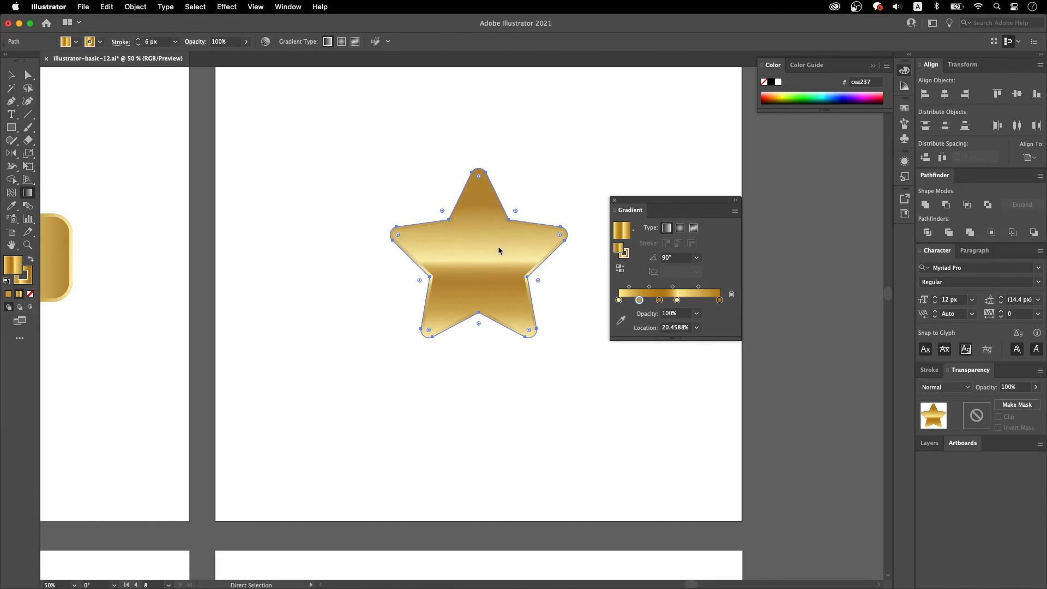
key(super+z)
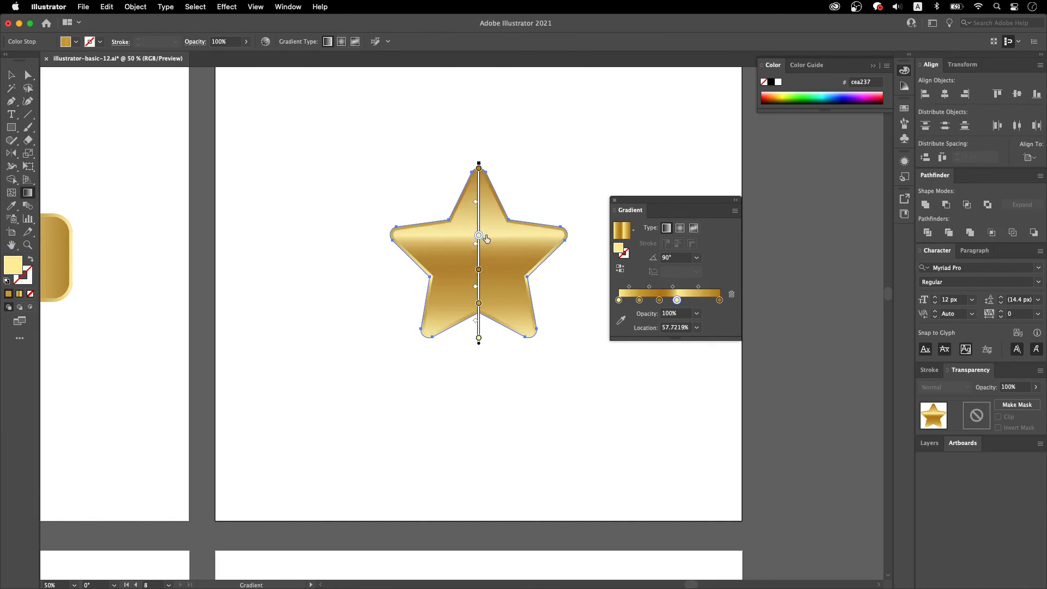
drag(478, 240, 478, 235)
double_click(478, 236)
key(Escape)
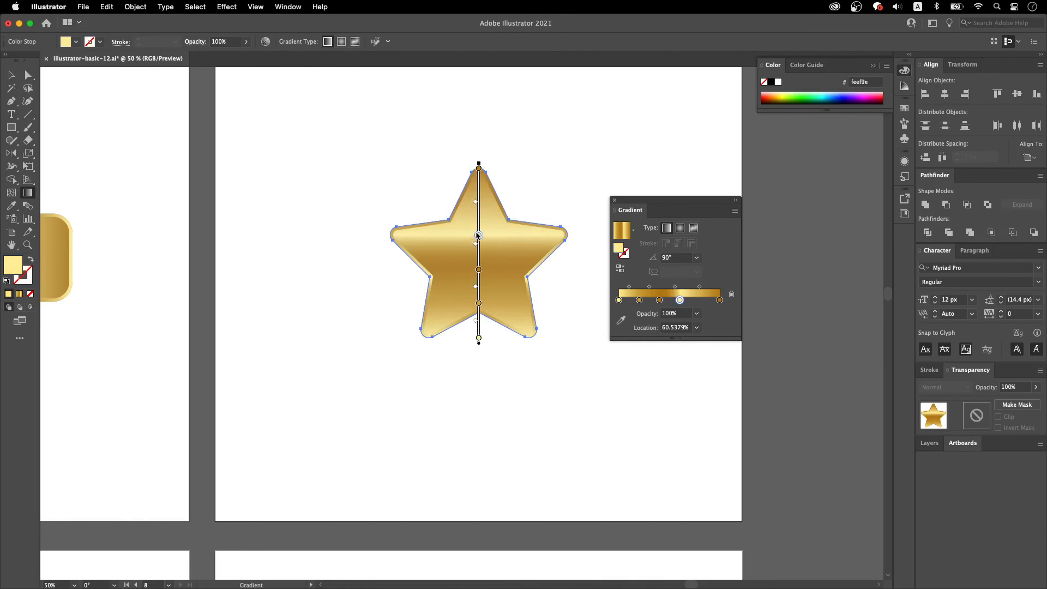
Step: Rotate the star's fill gradient to about 48° with the Gradient tool and deselect the star to view the result
mouse_move(480, 160)
mouse_down()
mouse_move(508, 164)
mouse_move(549, 203)
mouse_up()
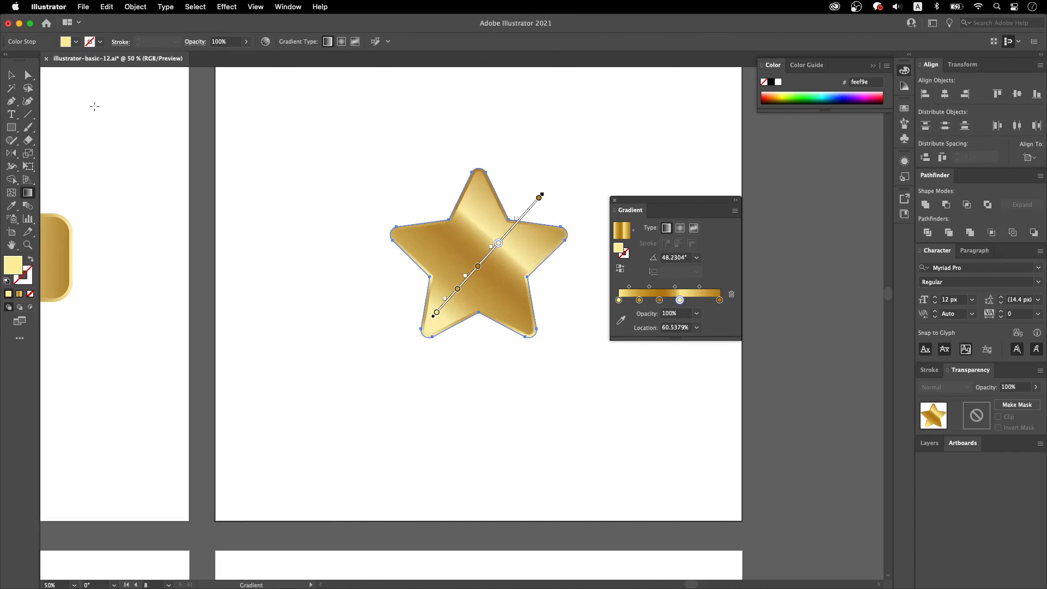
key(v)
click(596, 168)
scroll(596, 168, down, 3)
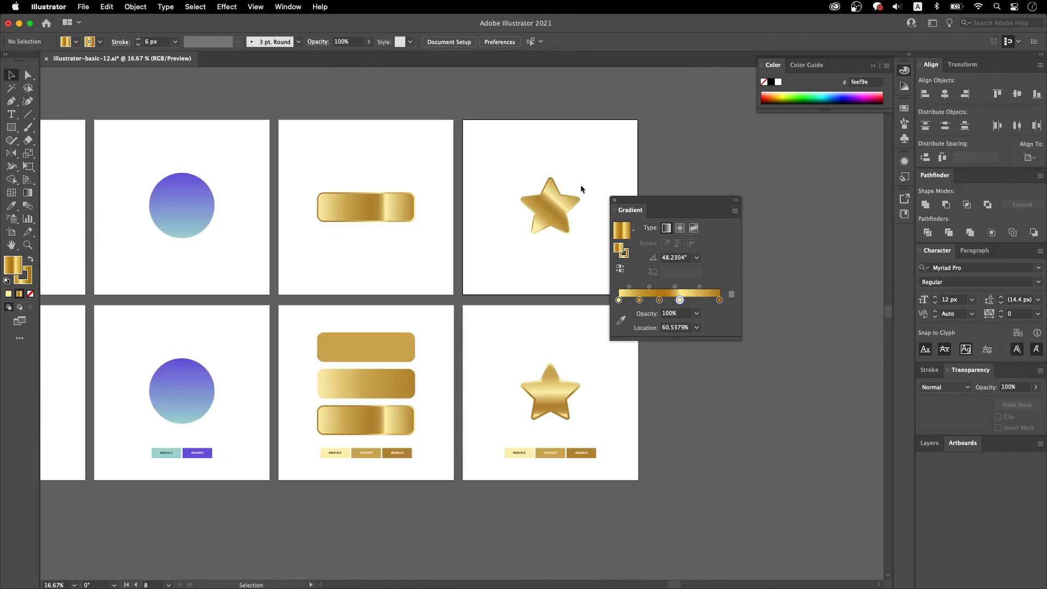
scroll(581, 184, up, 2)
click(515, 215)
click(560, 197)
scroll(559, 180, up, 1)
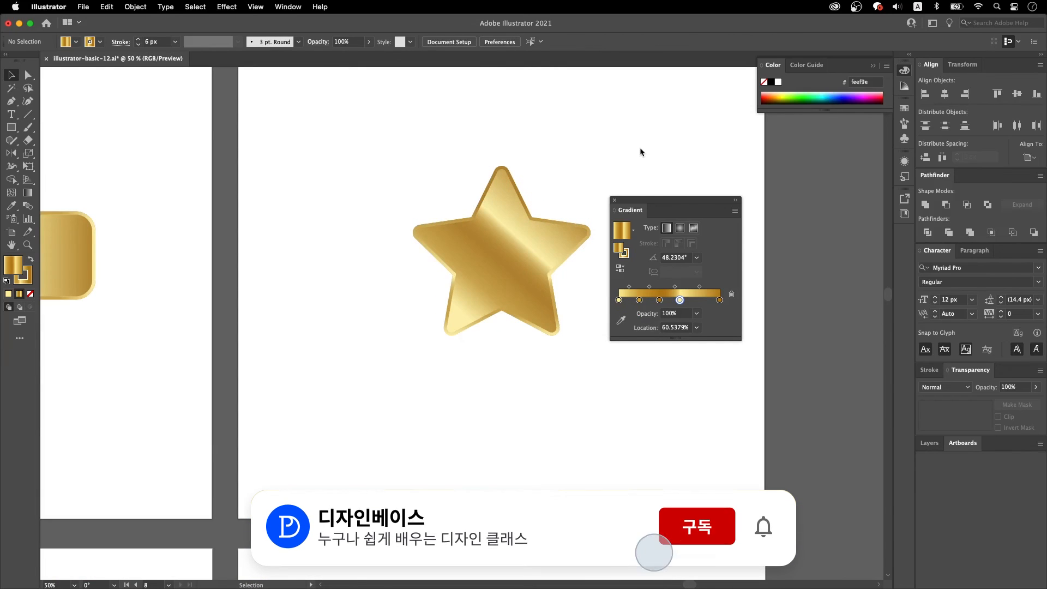